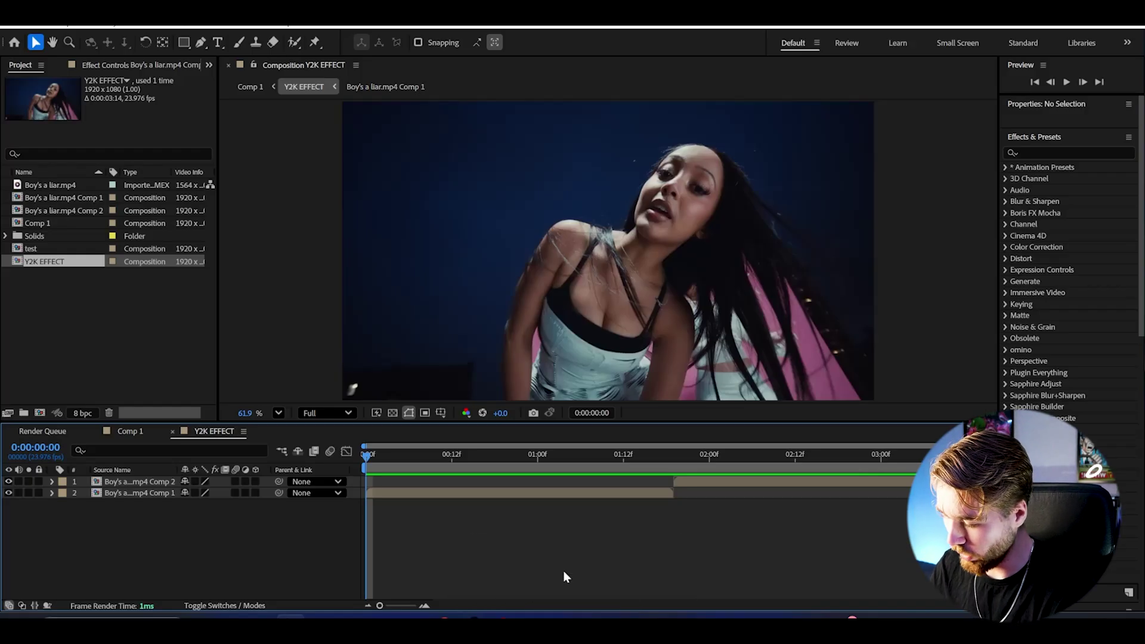
Add a new adjustment layer above the two Boy's a liar comp layers.
key(ctrl+alt+y)
Apply Unsharp Mask to the new adjustment layer with Amount 500 and Radius 6.
click(488, 534)
click(116, 482)
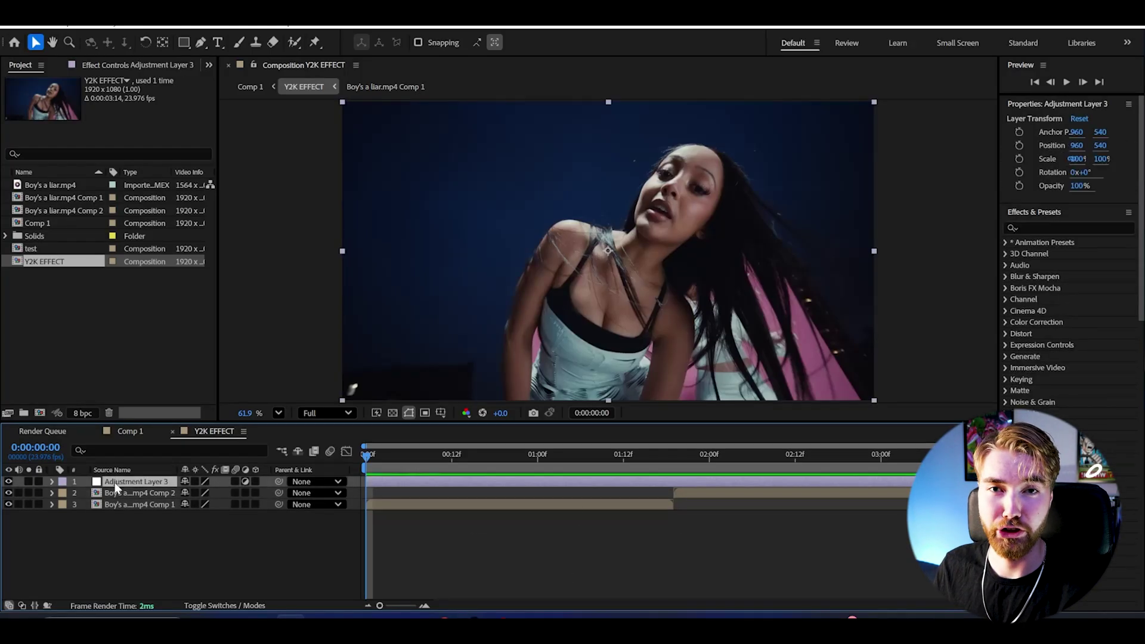
key(ctrl+alt+shift+e)
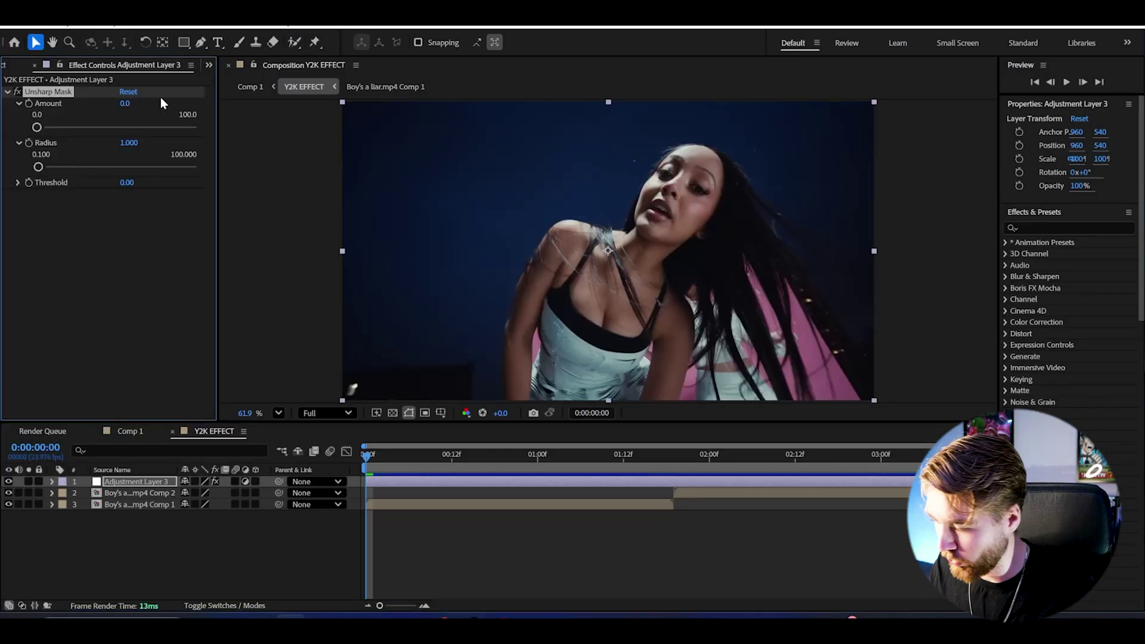
click(127, 103)
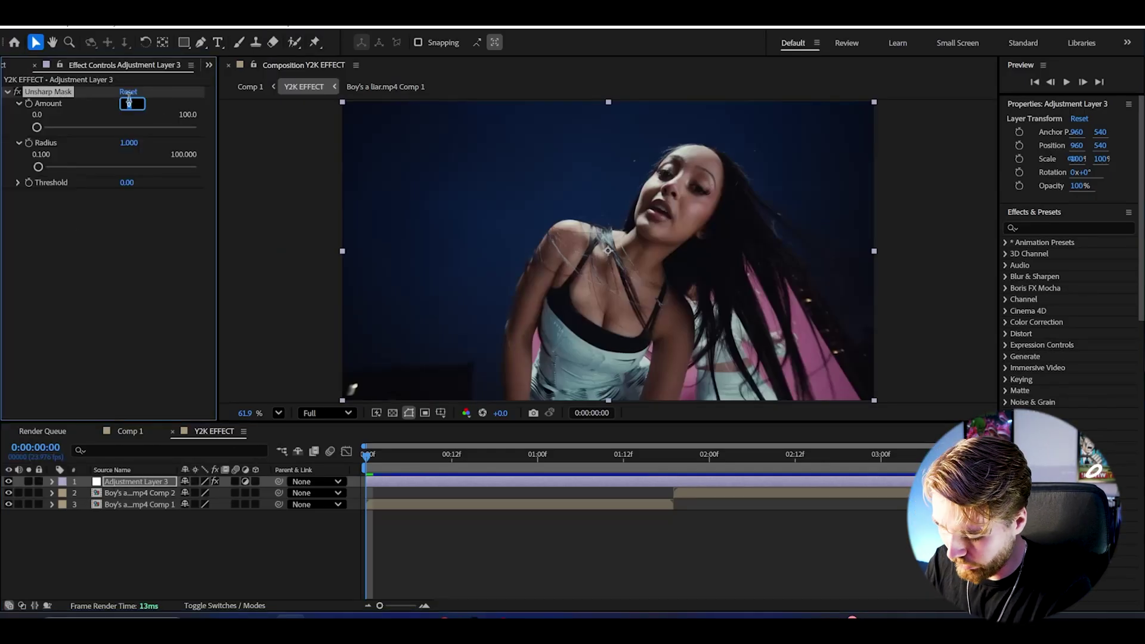
text(500)
key(Return)
click(133, 143)
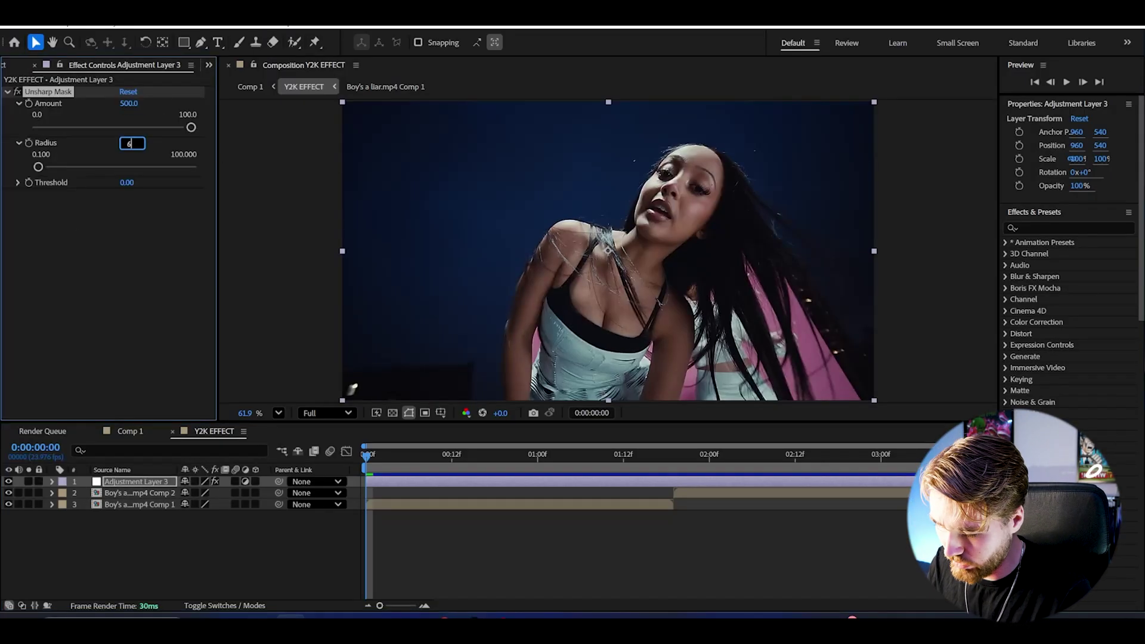
text(6)
key(Return)
Compare the image with sharpening off and on, then add a Hue/Saturation effect.
scroll(669, 200, up, 3)
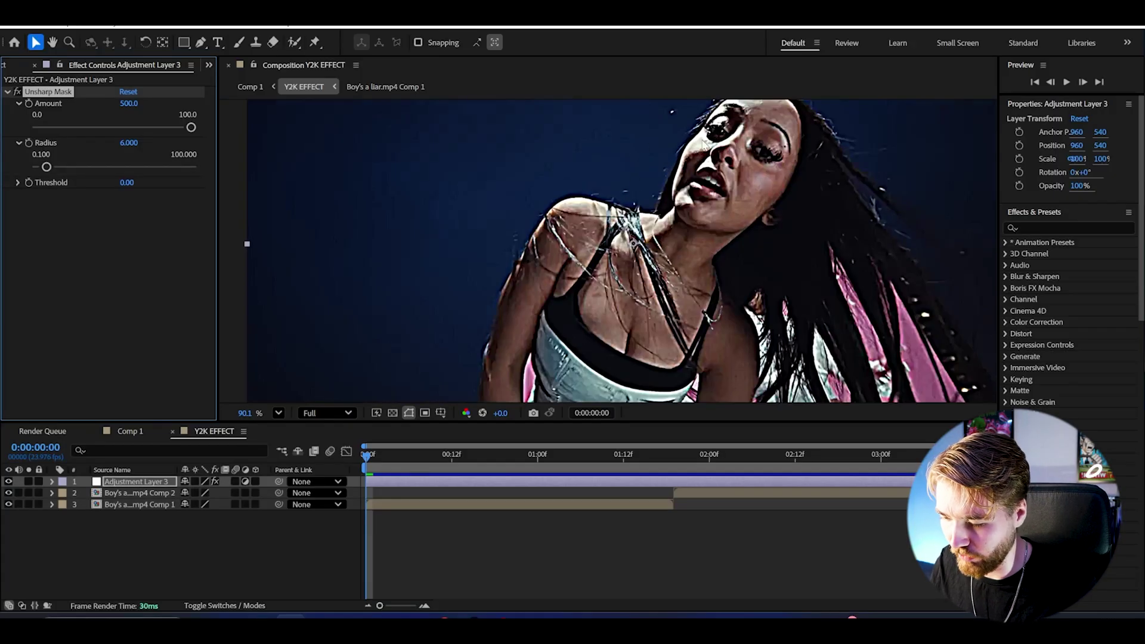
scroll(704, 143, up, 3)
click(19, 91)
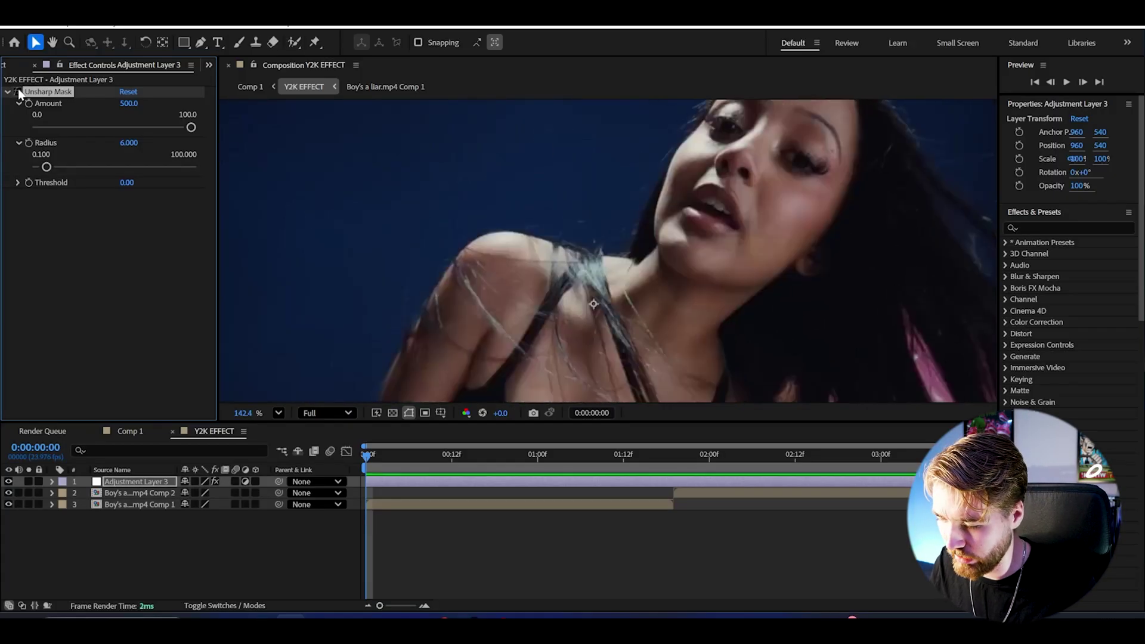
click(19, 91)
click(18, 91)
click(18, 91)
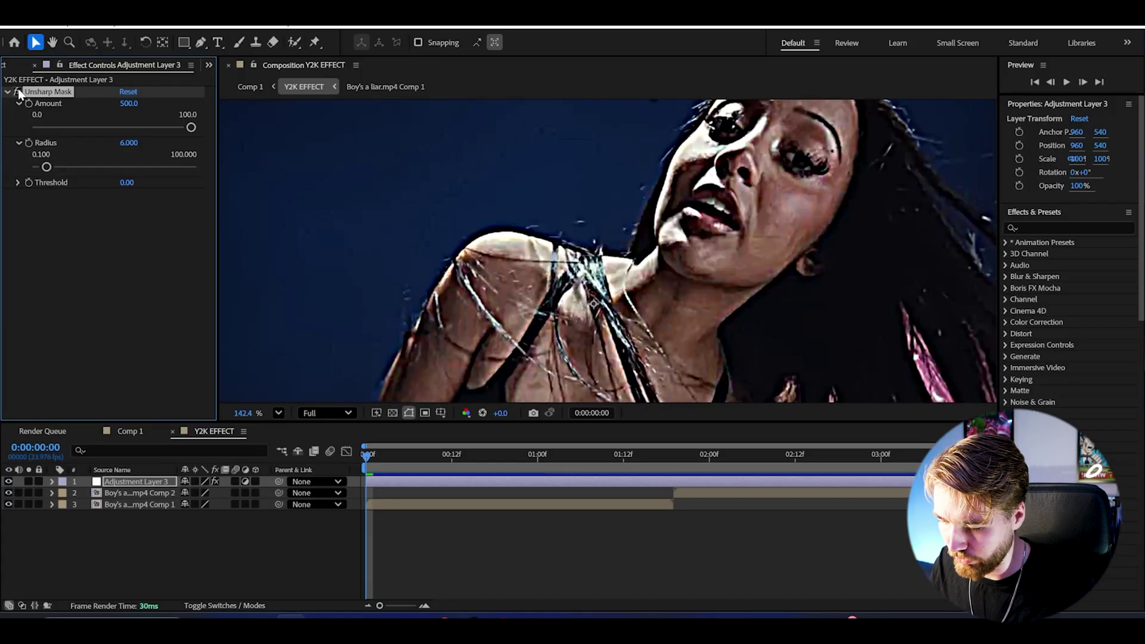
key(shift+slash)
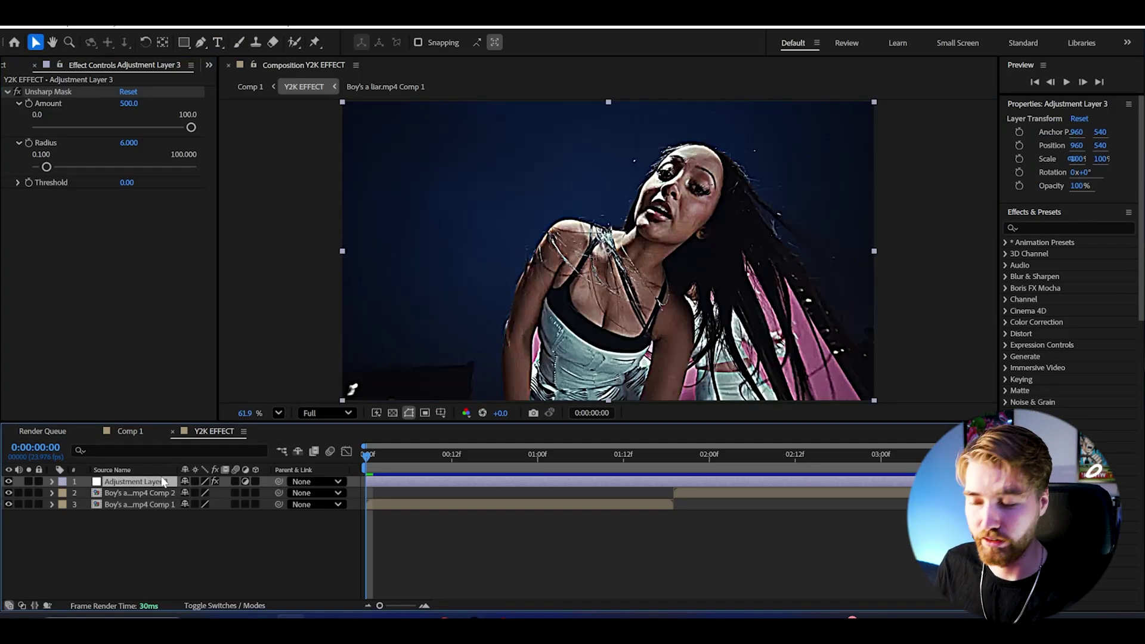
key(ctrl+alt+shift+e)
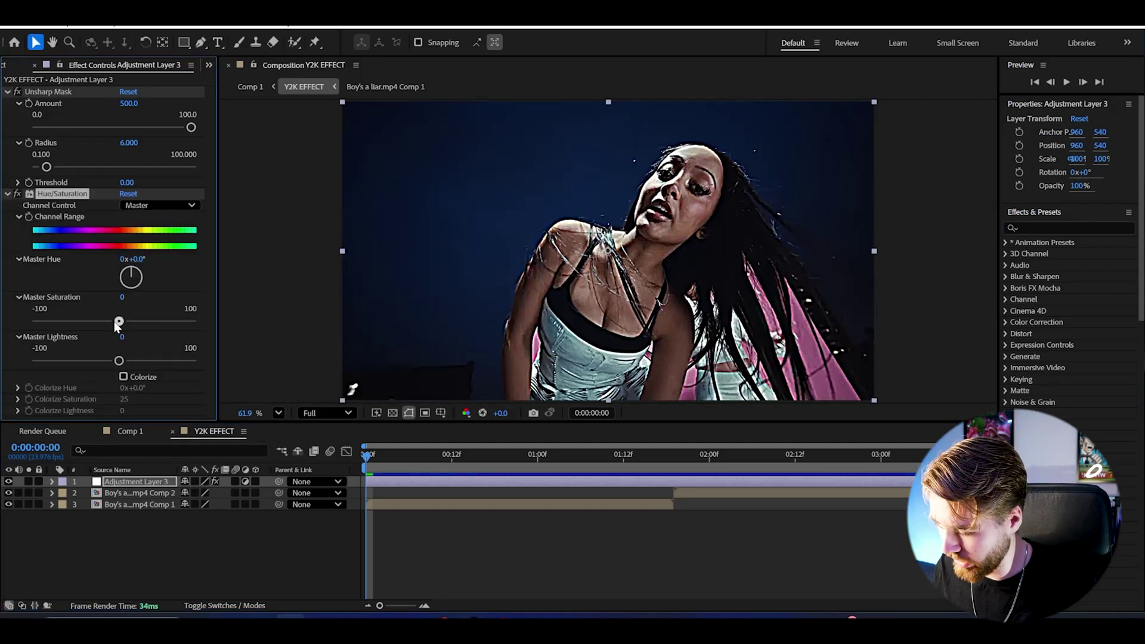
Lower Master Saturation to -25 and preview the desaturated clip from the first frame.
drag(119, 321, 108, 324)
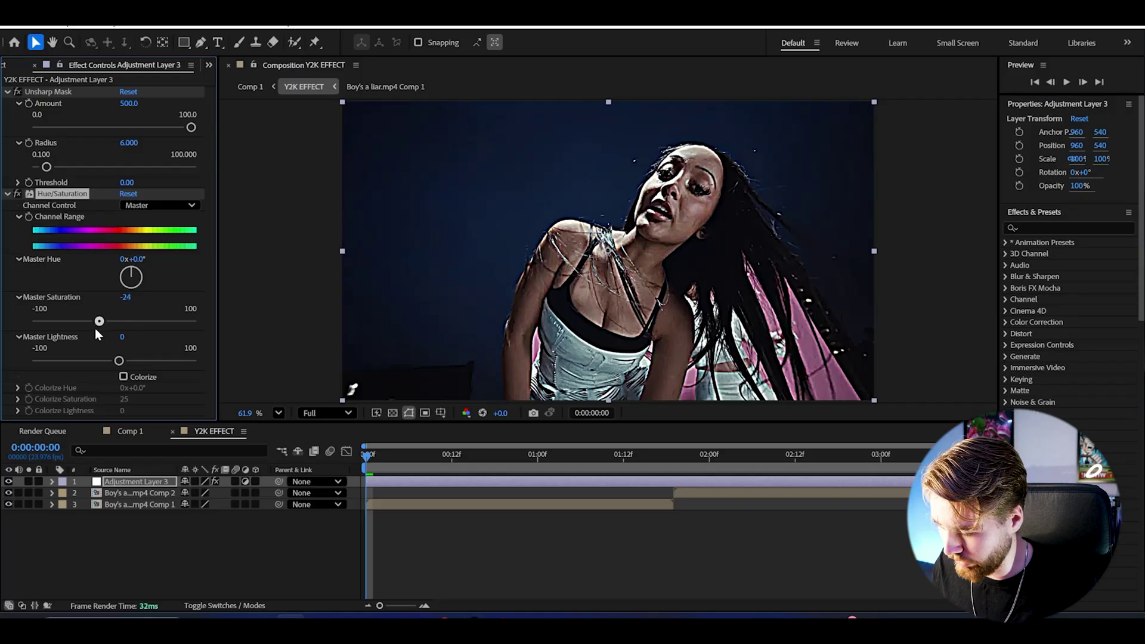
drag(418, 458, 409, 461)
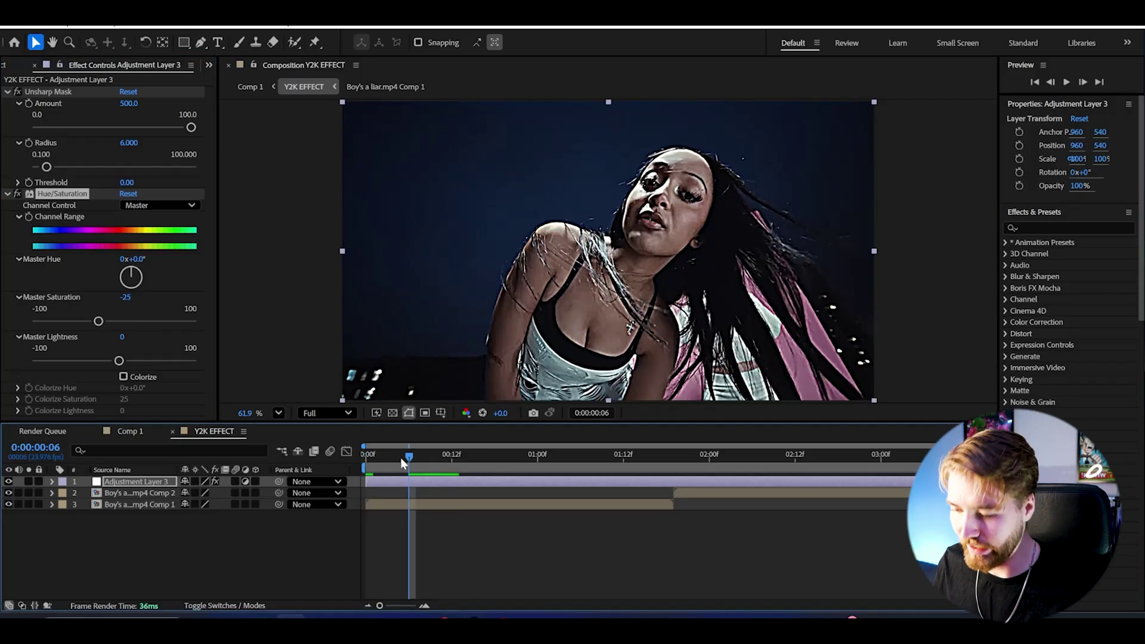
click(145, 482)
key(Home)
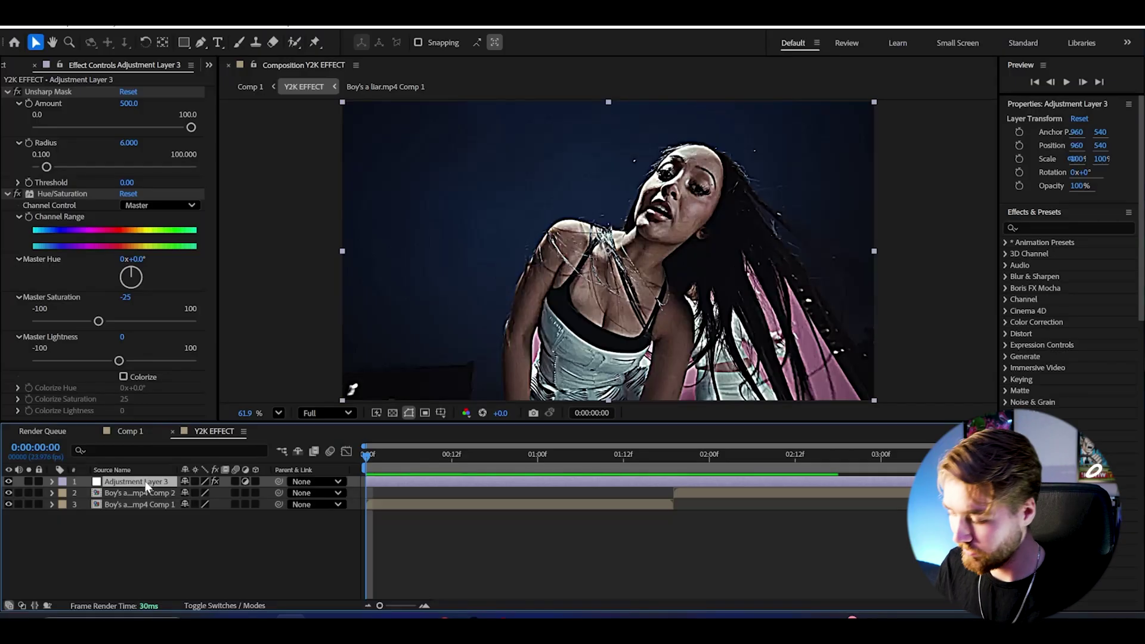
Add a second Unsharp Mask with Amount 150 and Radius 5.
key(ctrl+alt+shift+e)
text(150)
key(Return)
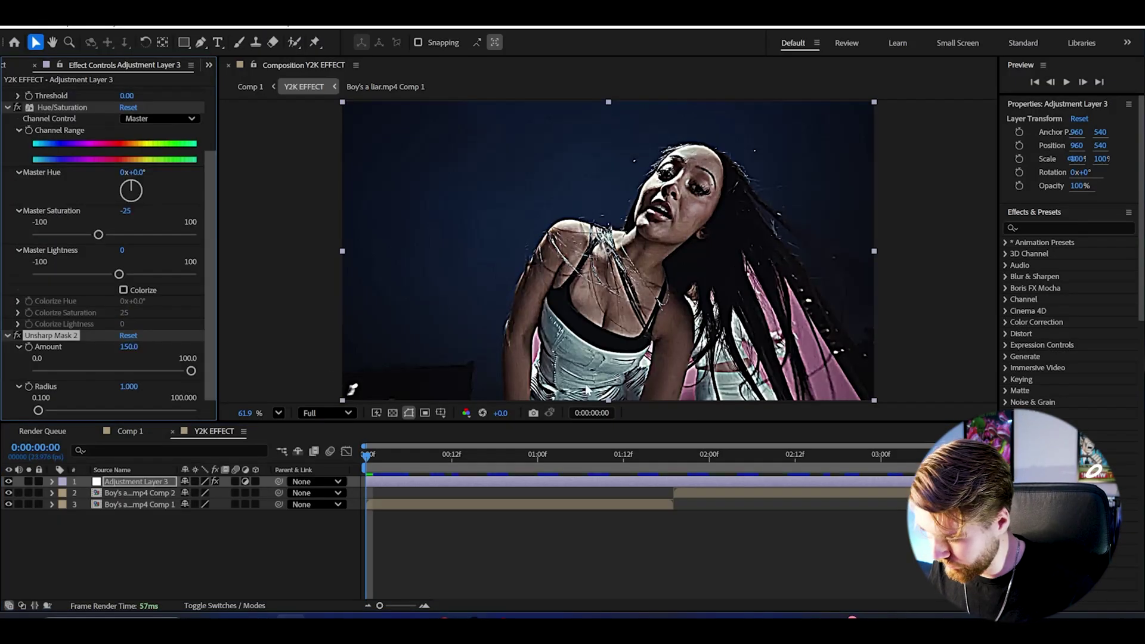
click(129, 386)
text(1)
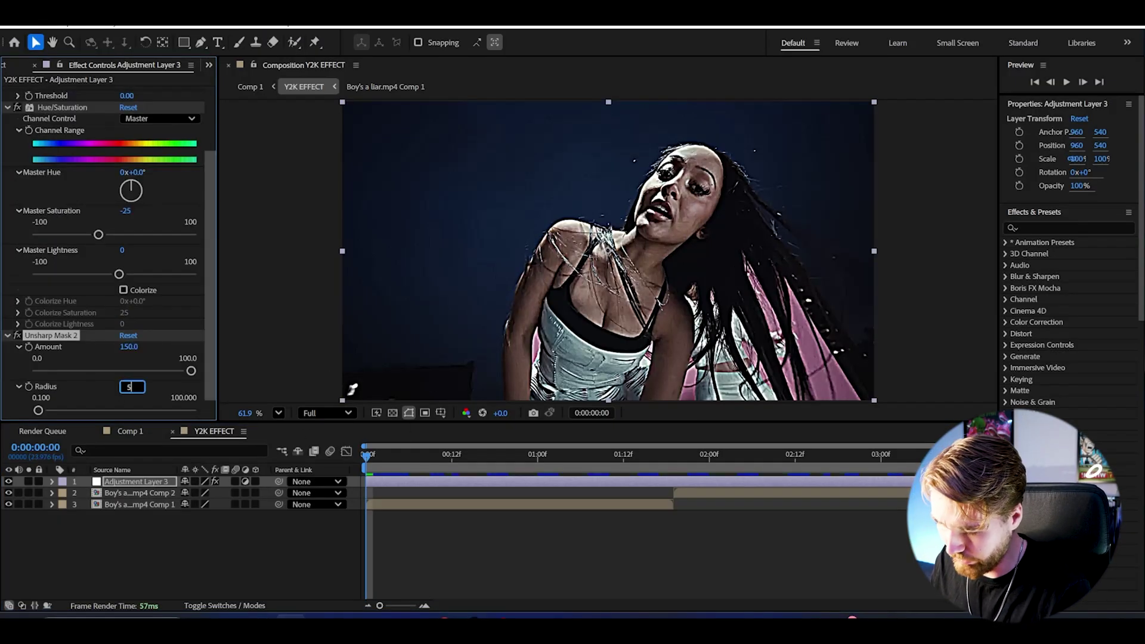
key(Return)
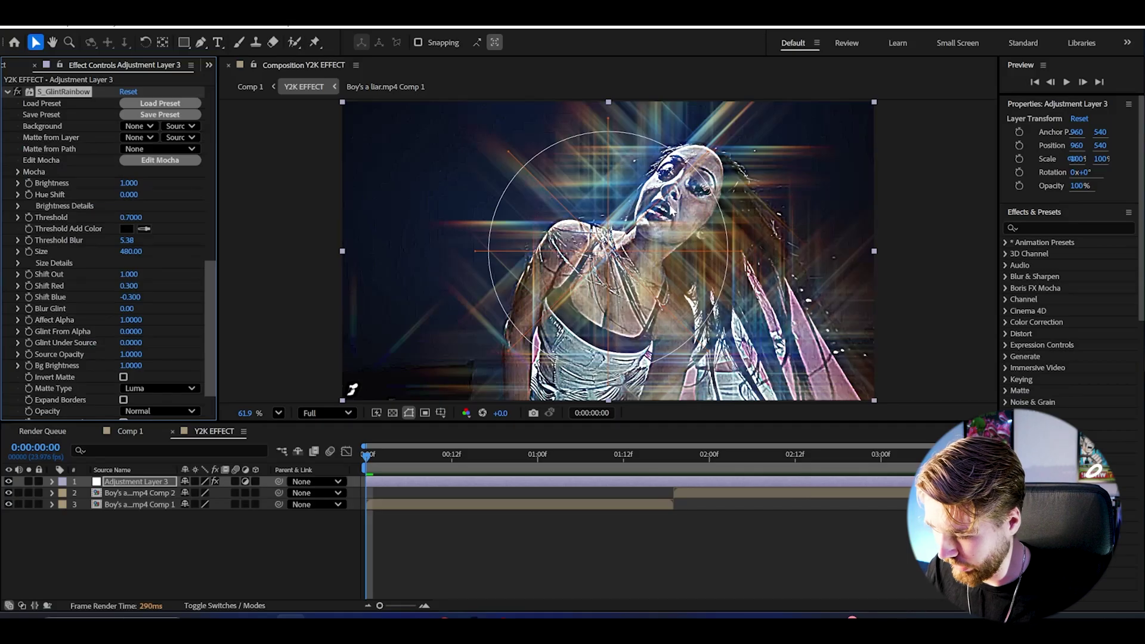
Set the S_GlintRainbow Brightness to 0.5 and Threshold to 0.75.
click(129, 182)
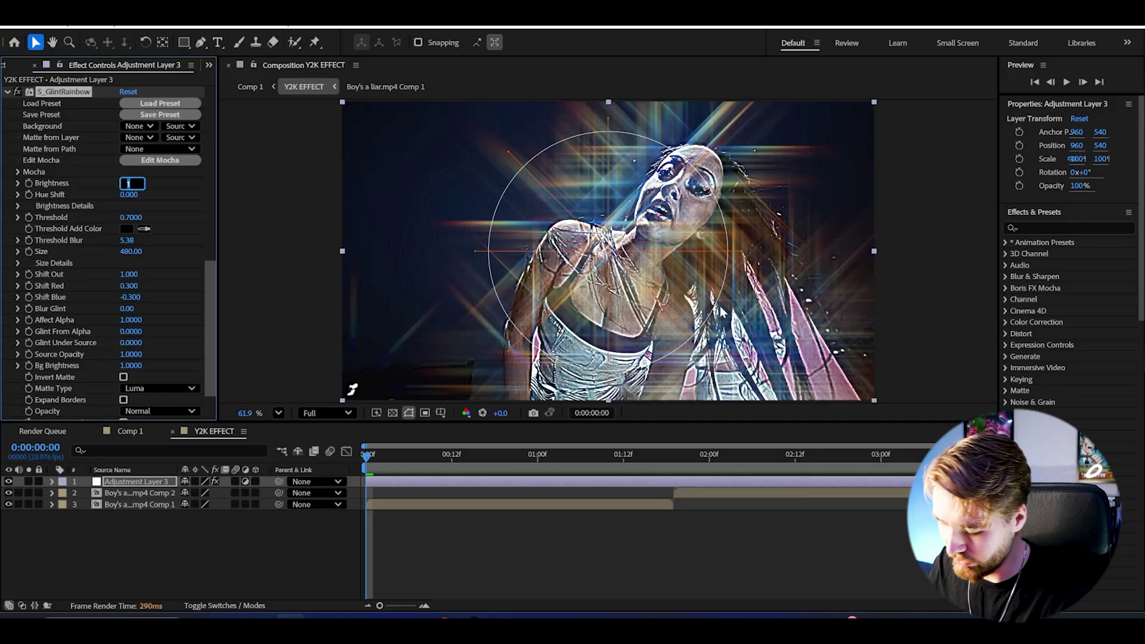
text(0.5)
key(Return)
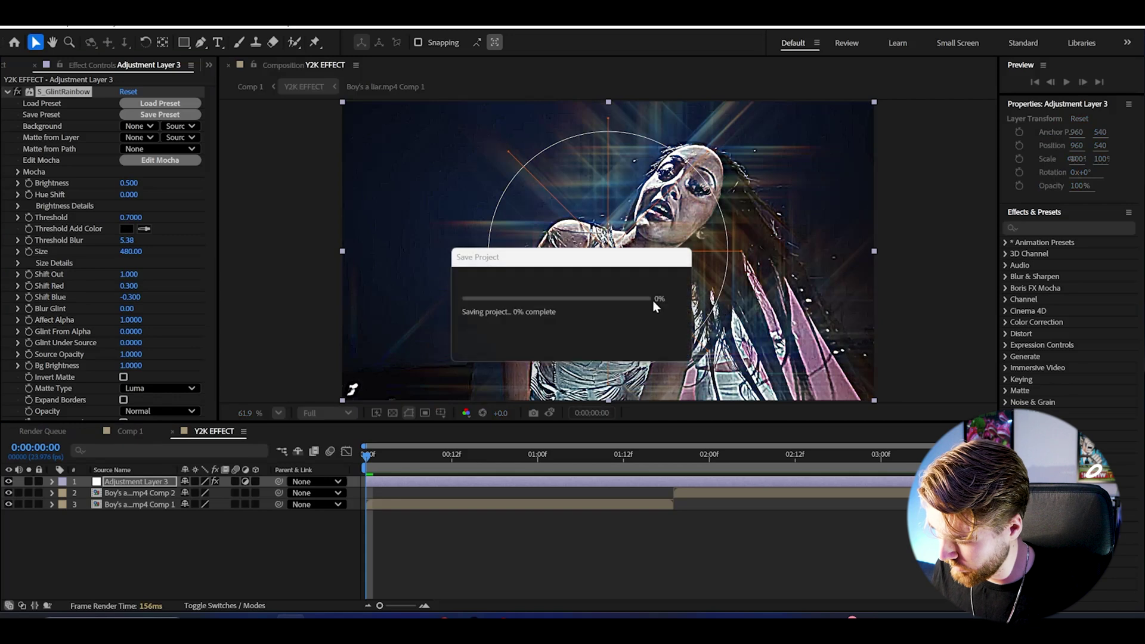
click(131, 217)
text(0)
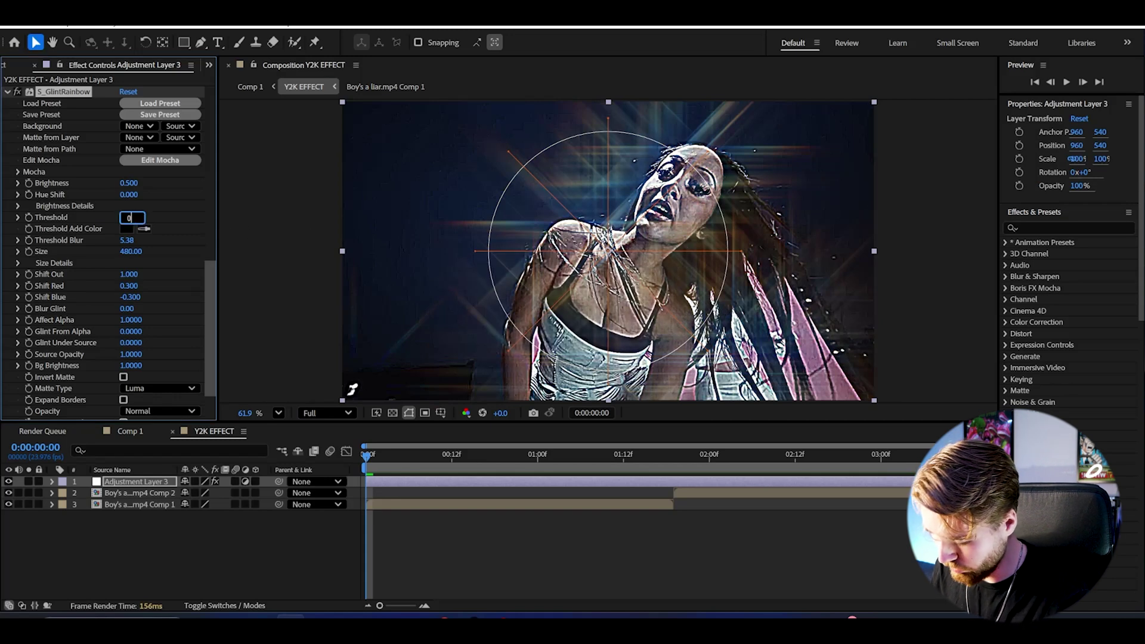
text(.75)
key(Return)
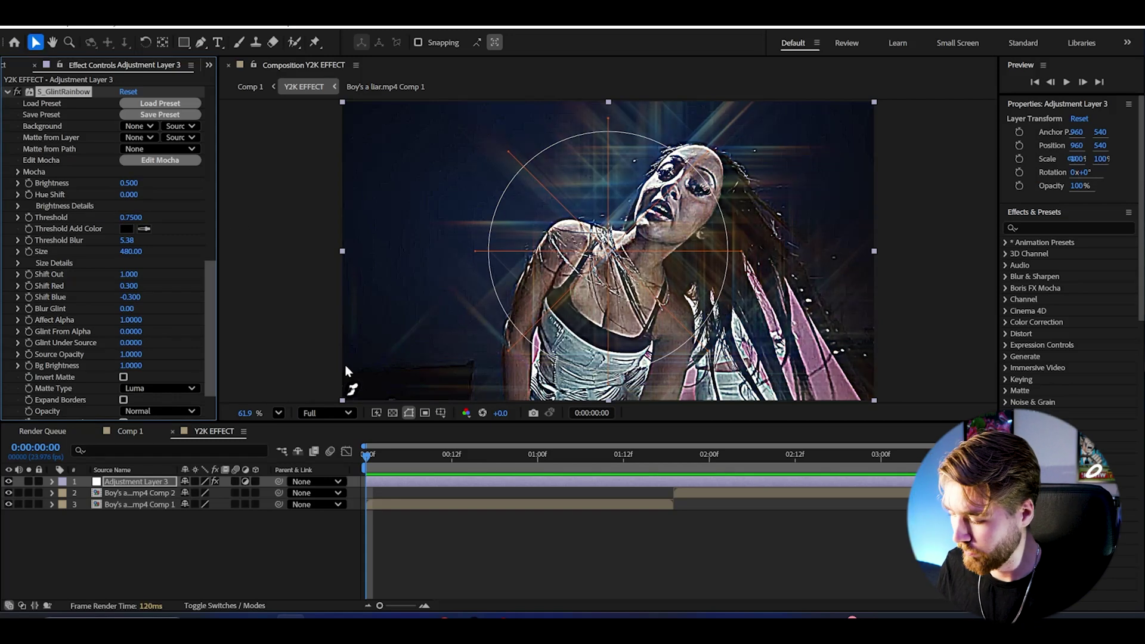
key(ctrl+space)
Apply a 4-Color Gradient and set all four of its colours to the same light blue.
text(4)
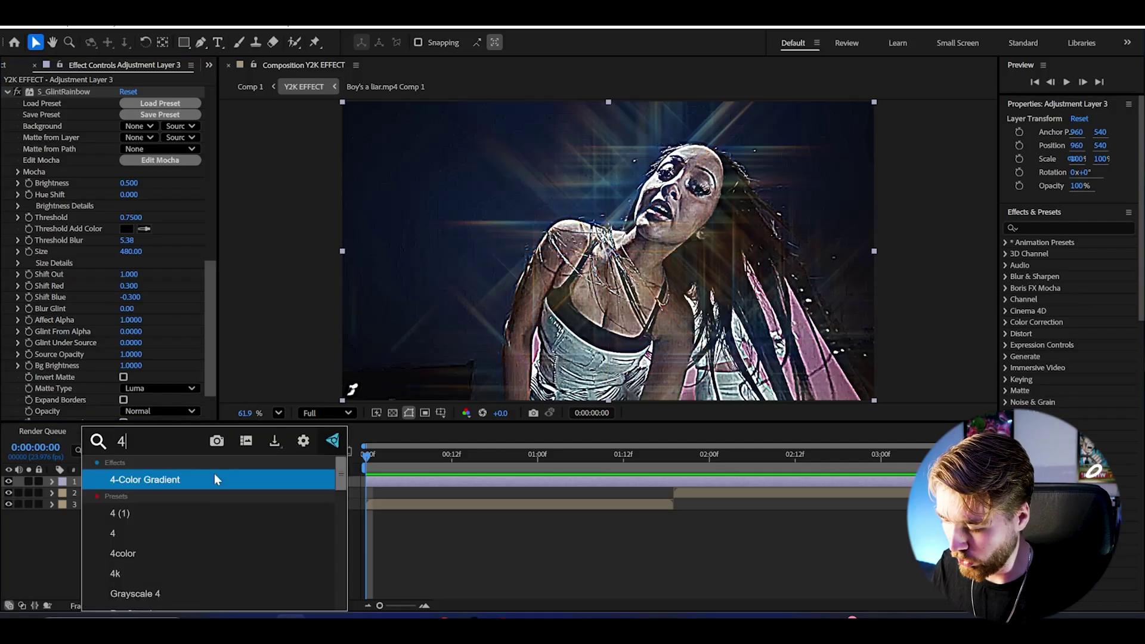
click(214, 477)
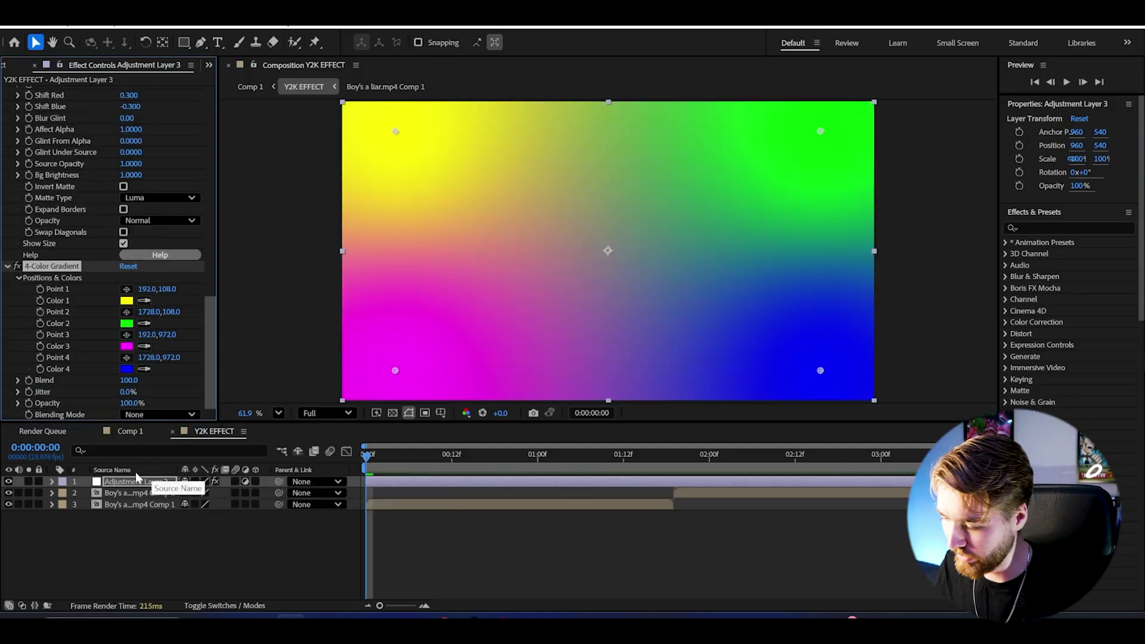
click(126, 369)
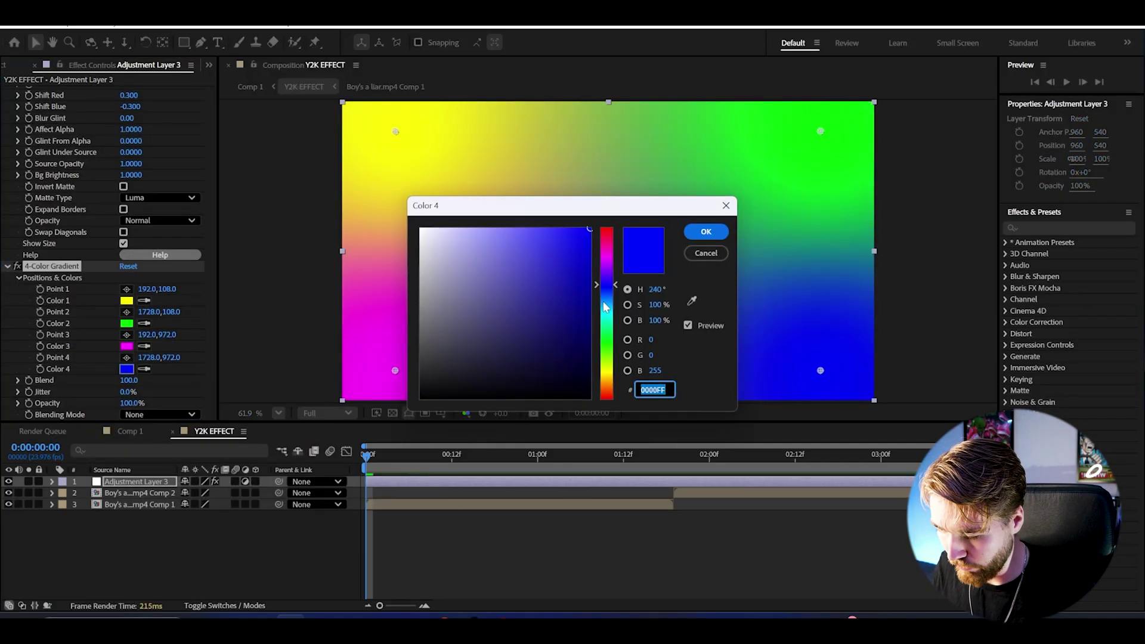
drag(606, 286, 617, 305)
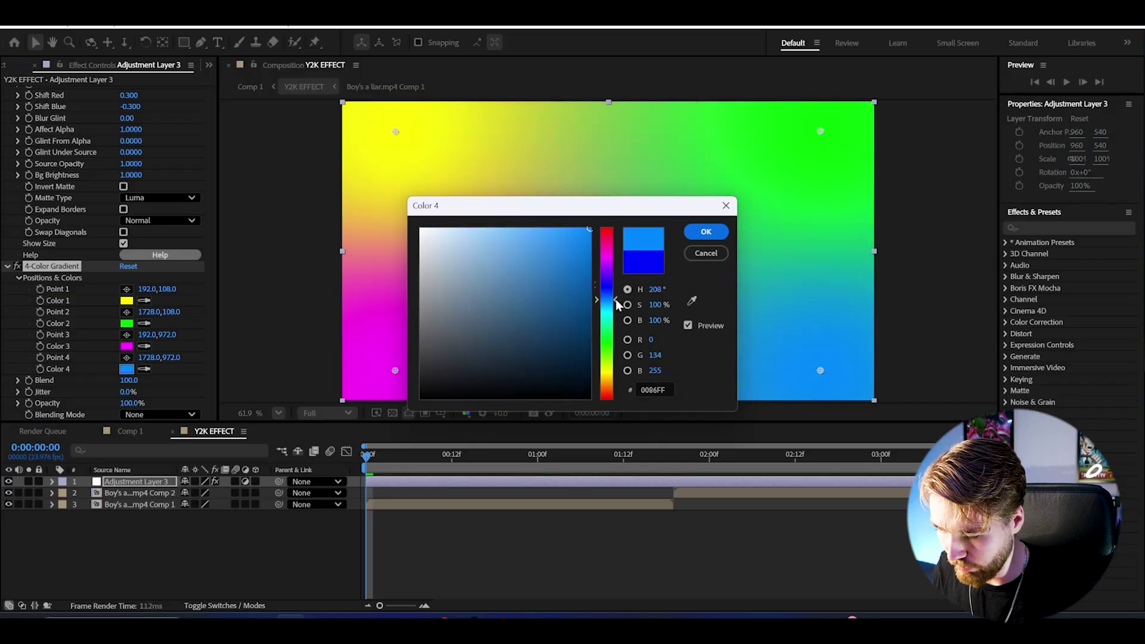
click(713, 232)
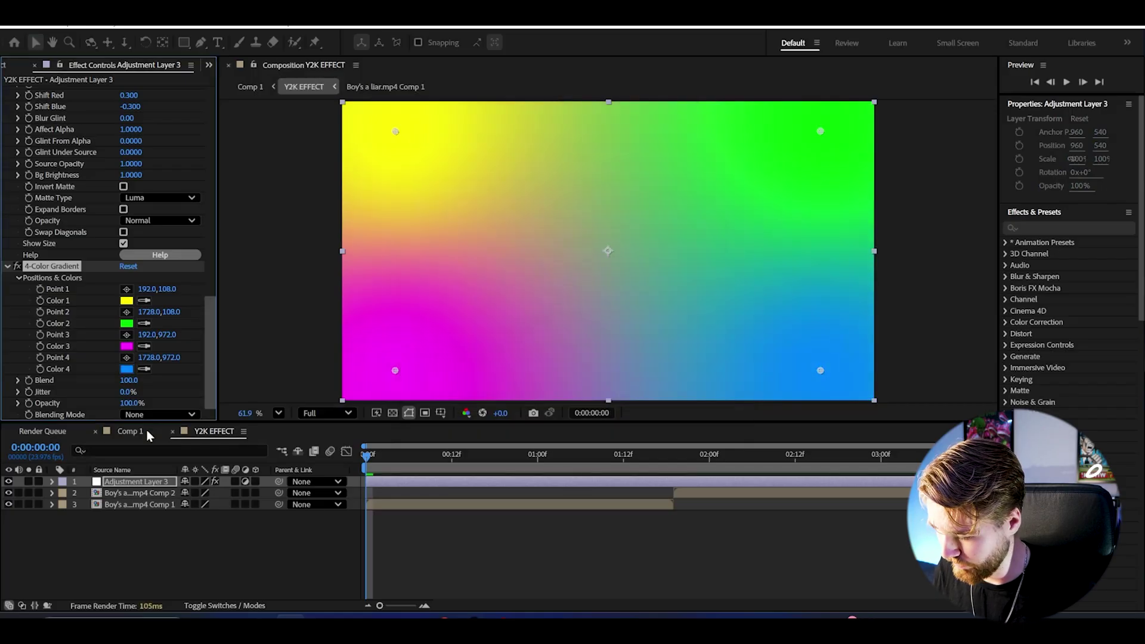
click(143, 346)
click(127, 369)
click(144, 323)
click(127, 346)
click(144, 300)
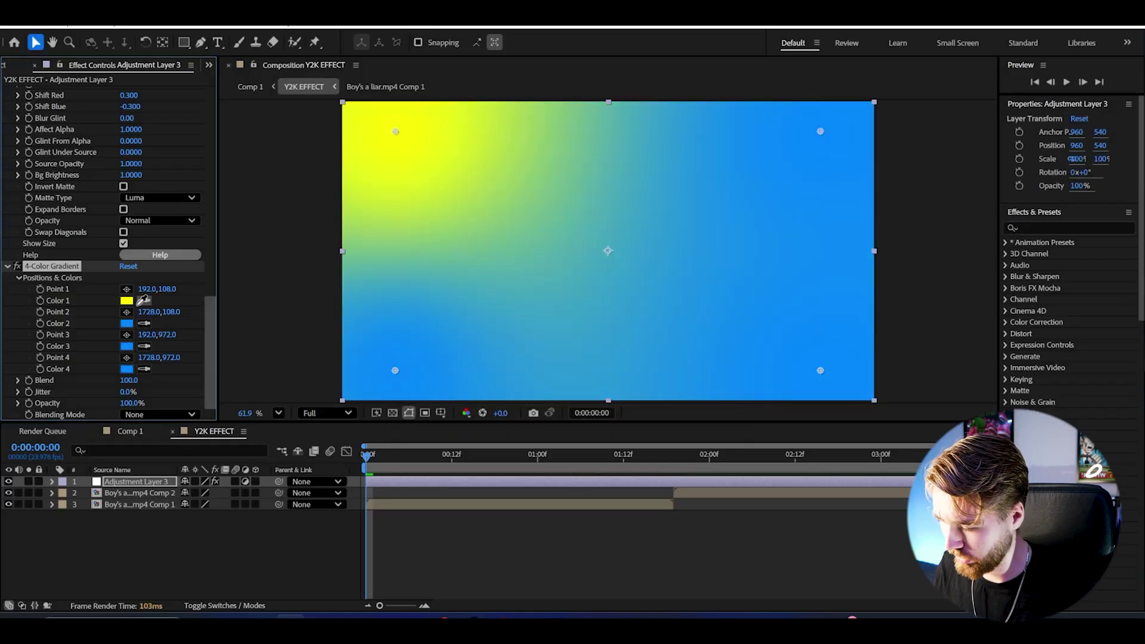
click(127, 323)
Blend the gradient in Hue mode at 75% opacity.
click(149, 415)
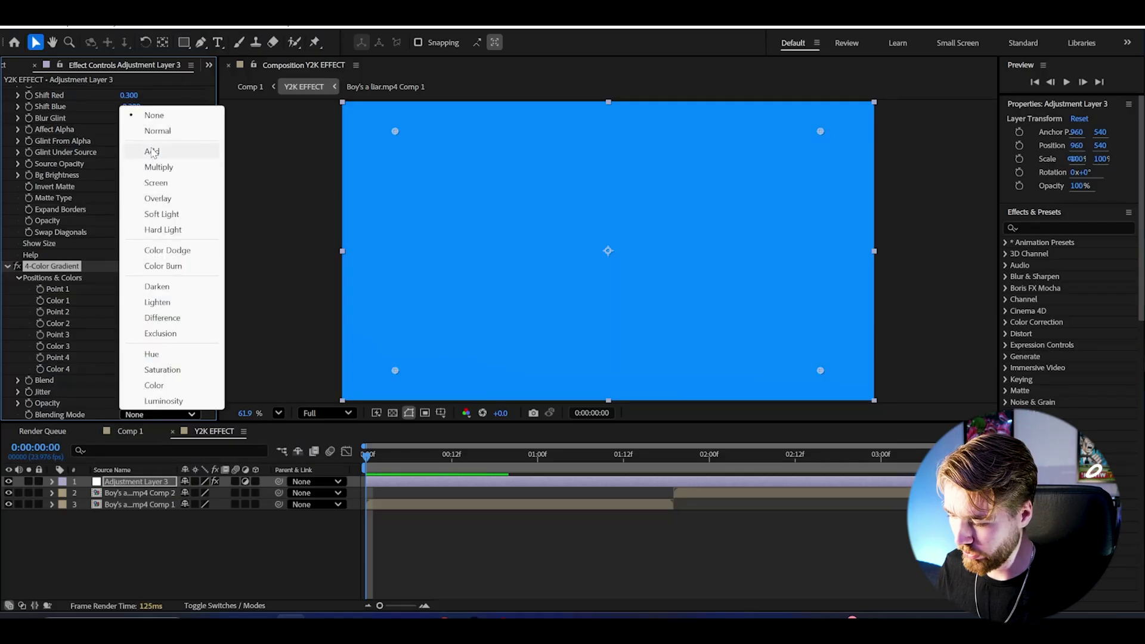
click(156, 354)
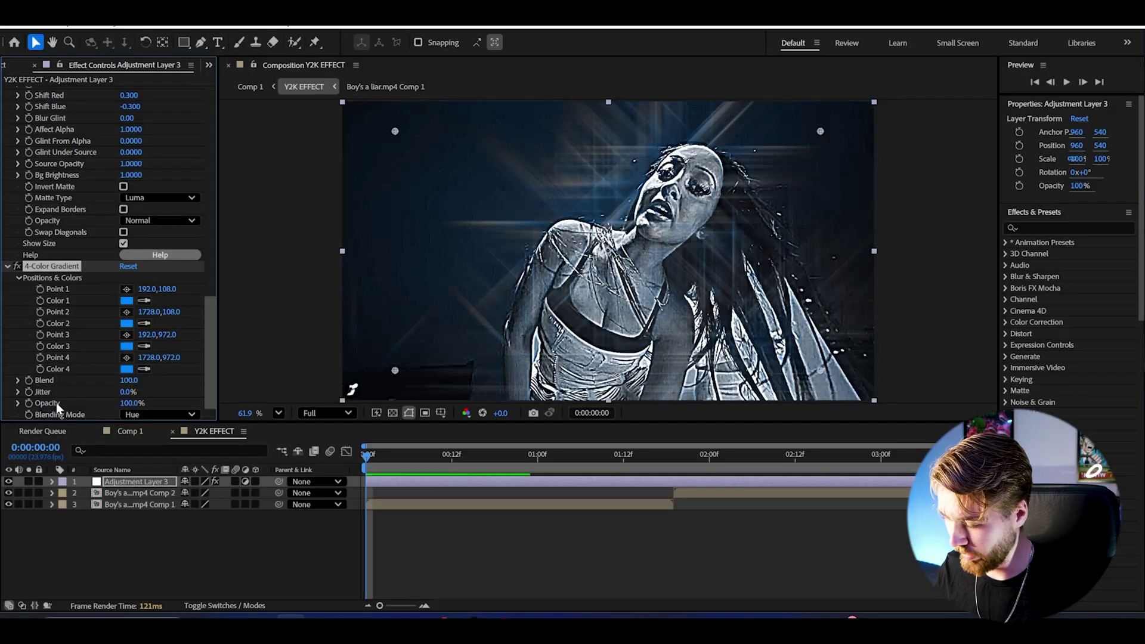
click(130, 403)
text(75)
key(Return)
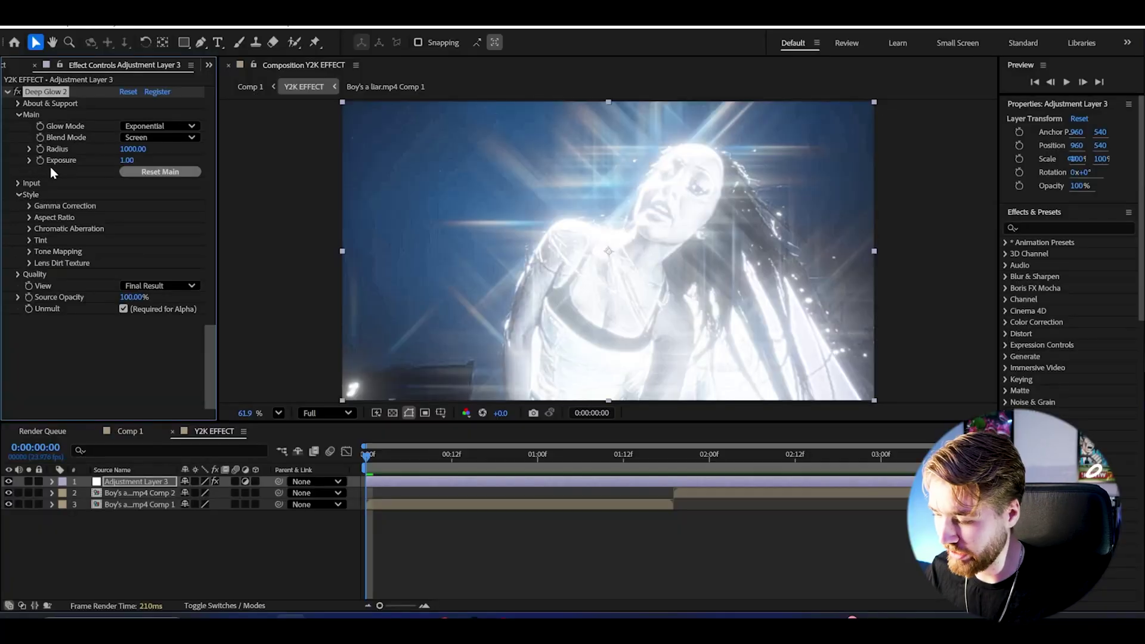
Set Deep Glow 2 to Lens Iris, Exposure 0.50, Threshold 90%, Threshold Smooth 20%, and preview.
click(149, 126)
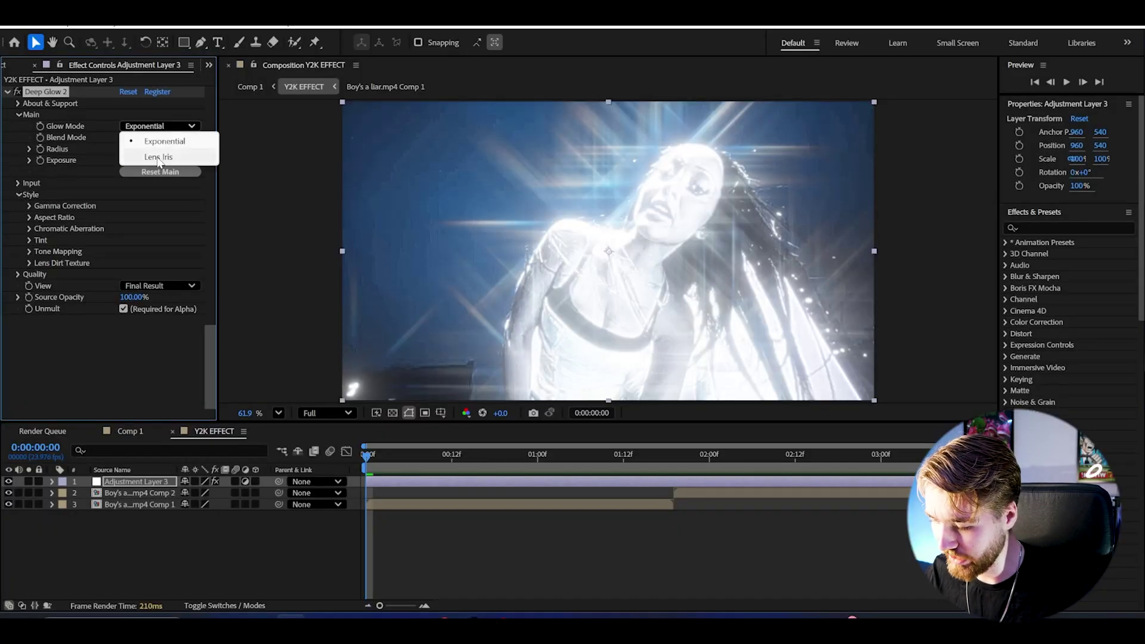
click(155, 157)
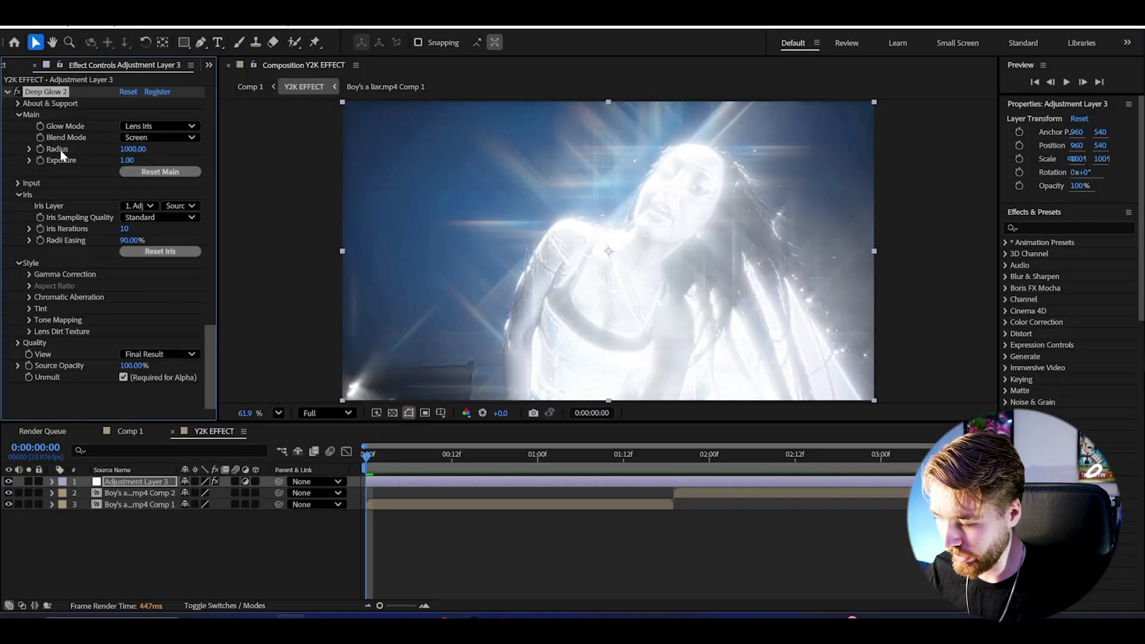
click(127, 160)
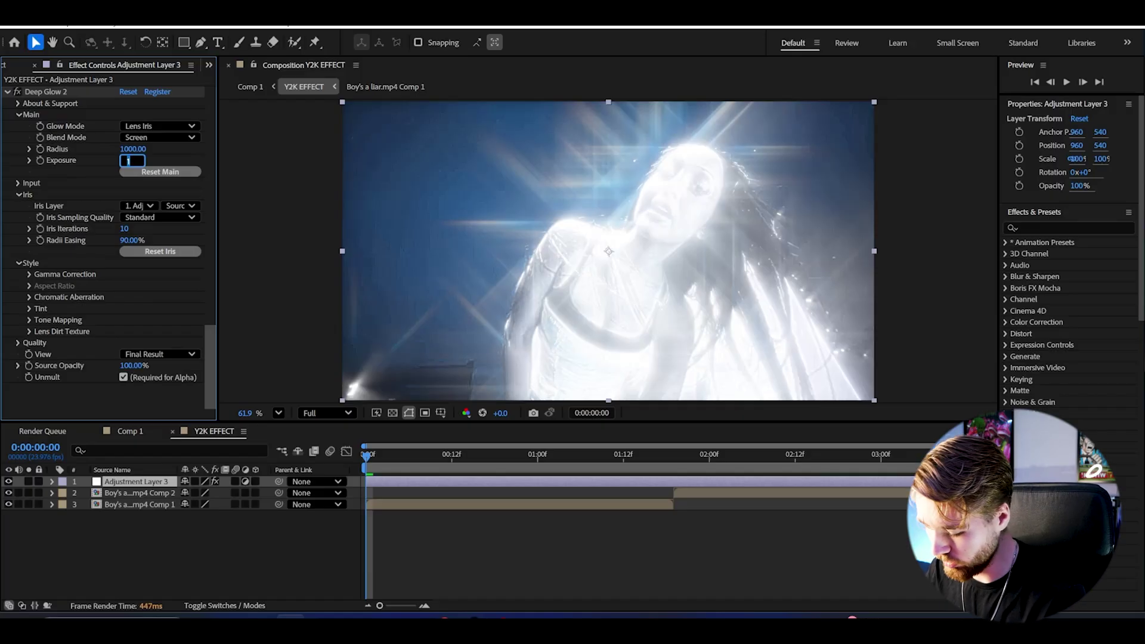
key(Return)
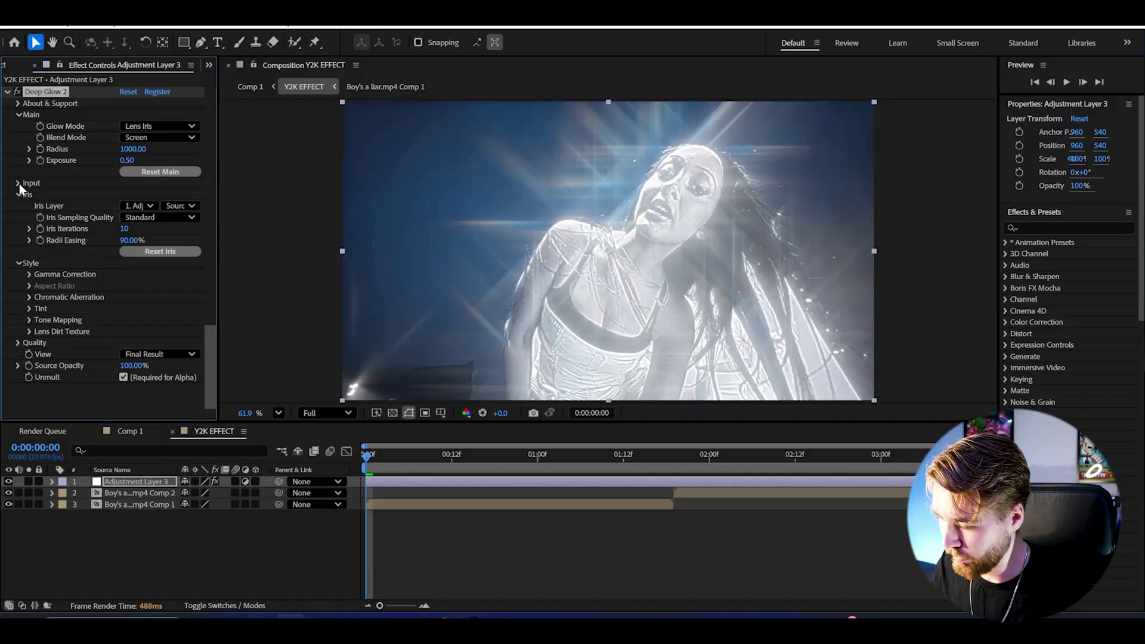
click(19, 184)
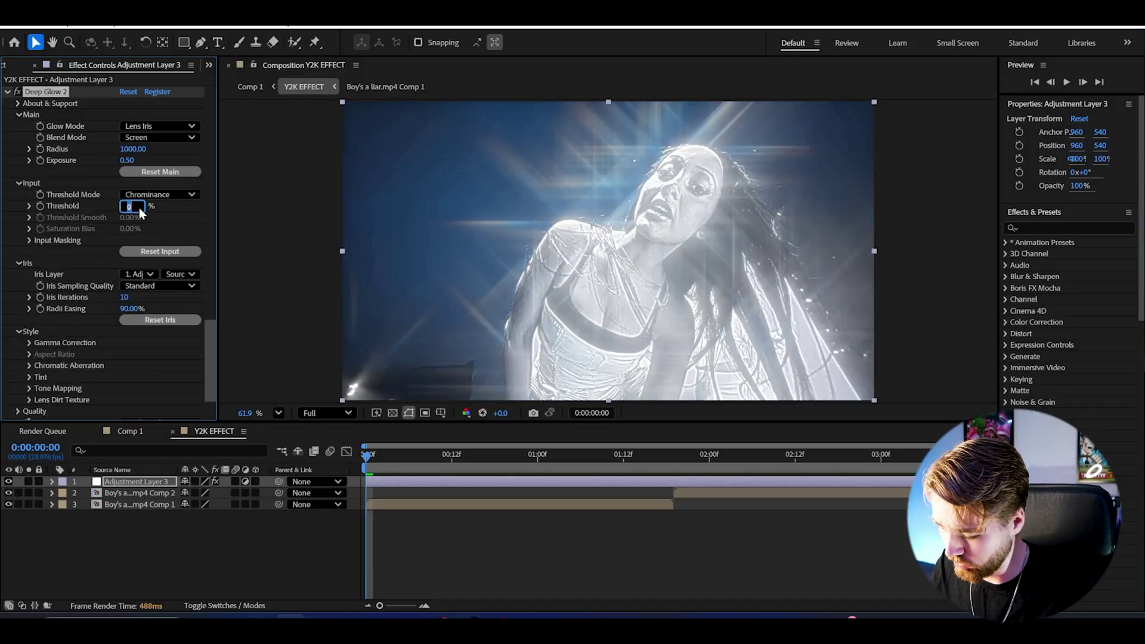
text(90)
key(Return)
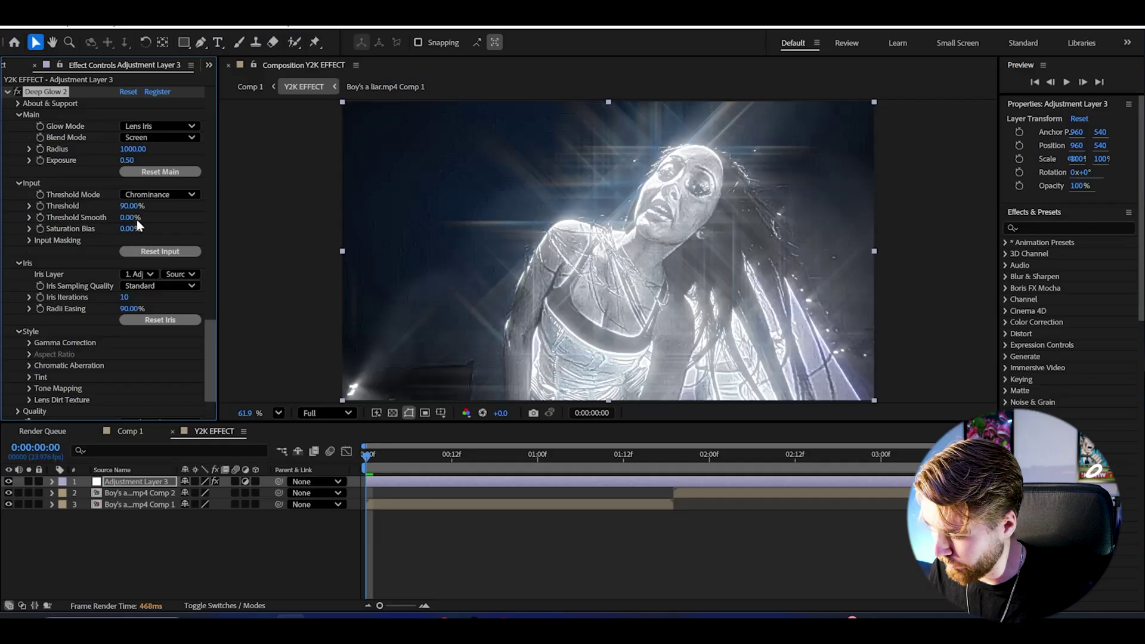
text(20)
key(Return)
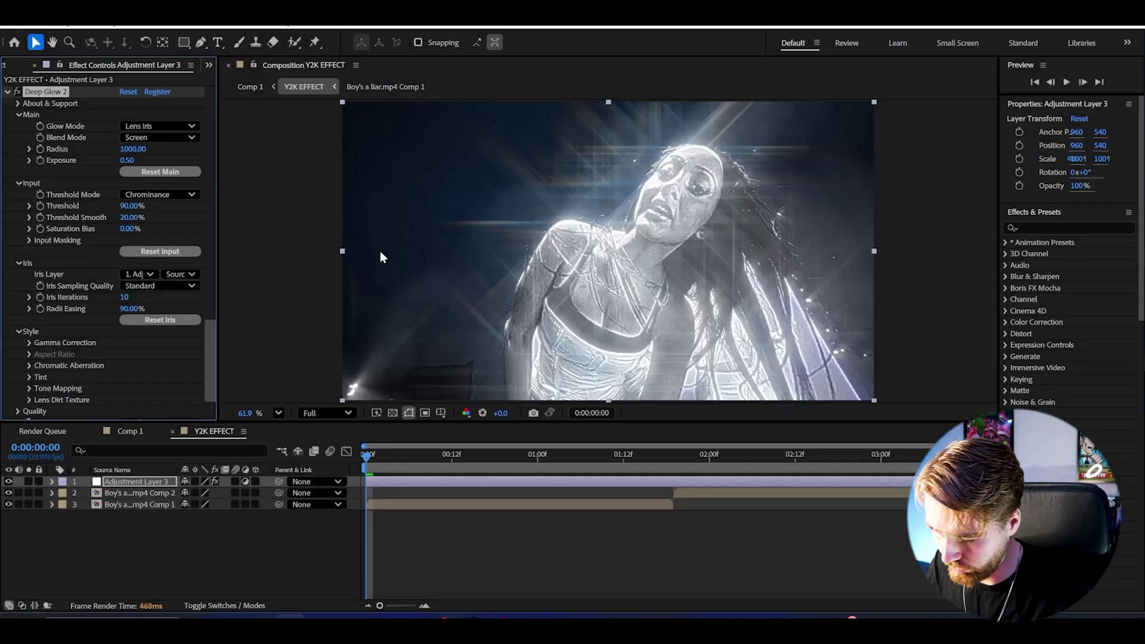
key(space)
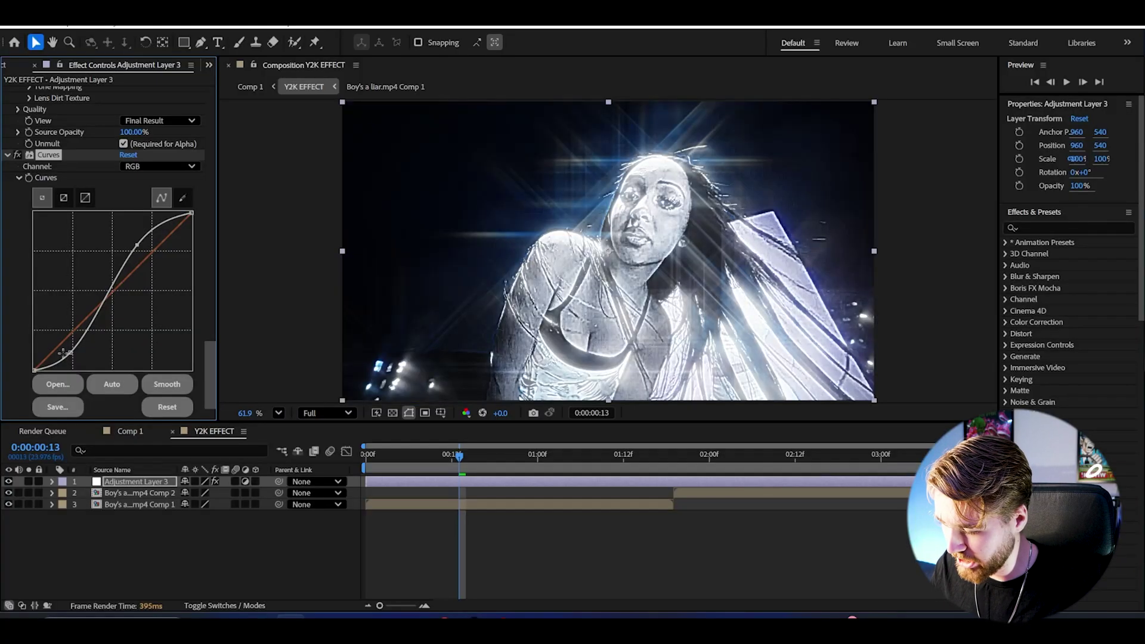
Scrub through the clip to review the S-curve, then reselect Adjustment Layer 3.
drag(409, 454, 467, 471)
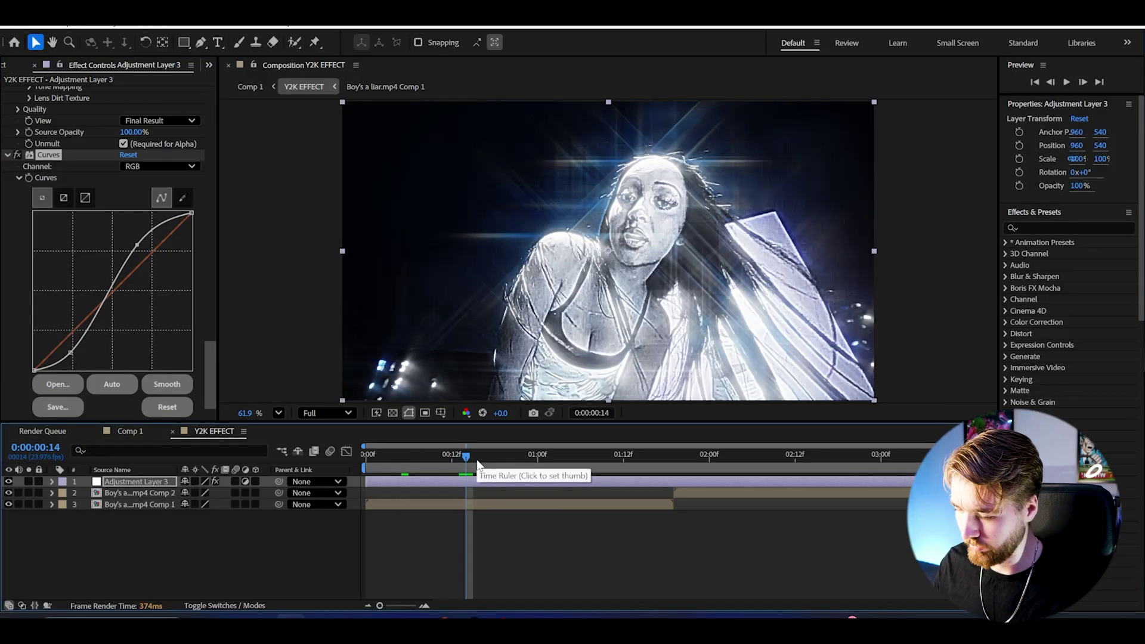
click(130, 481)
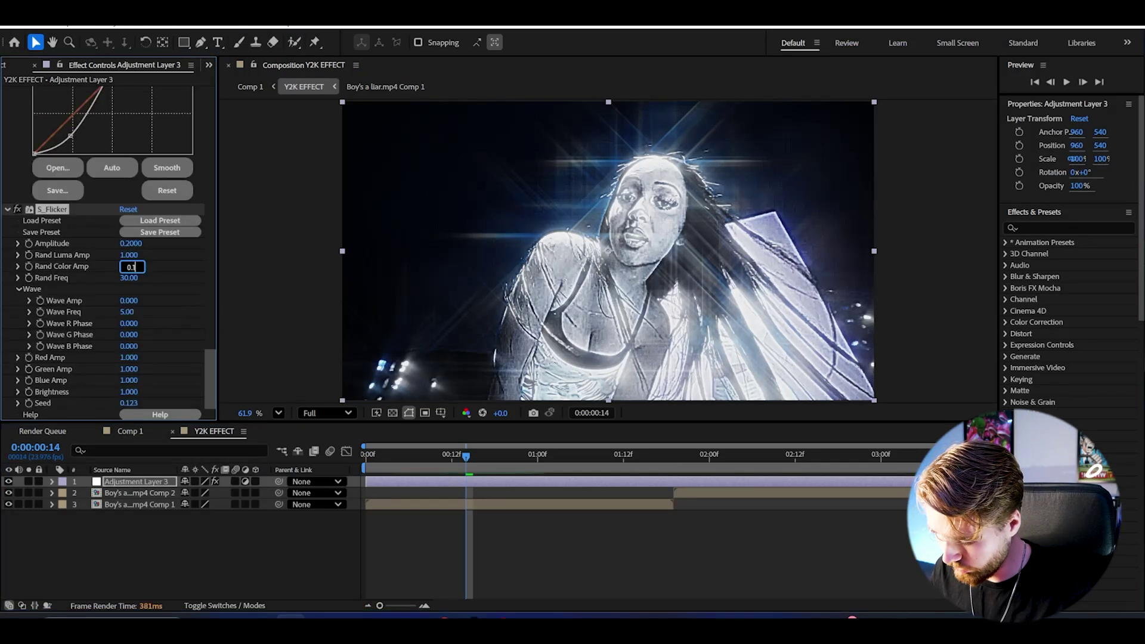
Confirm S_Flicker's Rand Color Amp of 0.100 and preview the flicker to frame 0:00:00:15.
click(337, 268)
key(space)
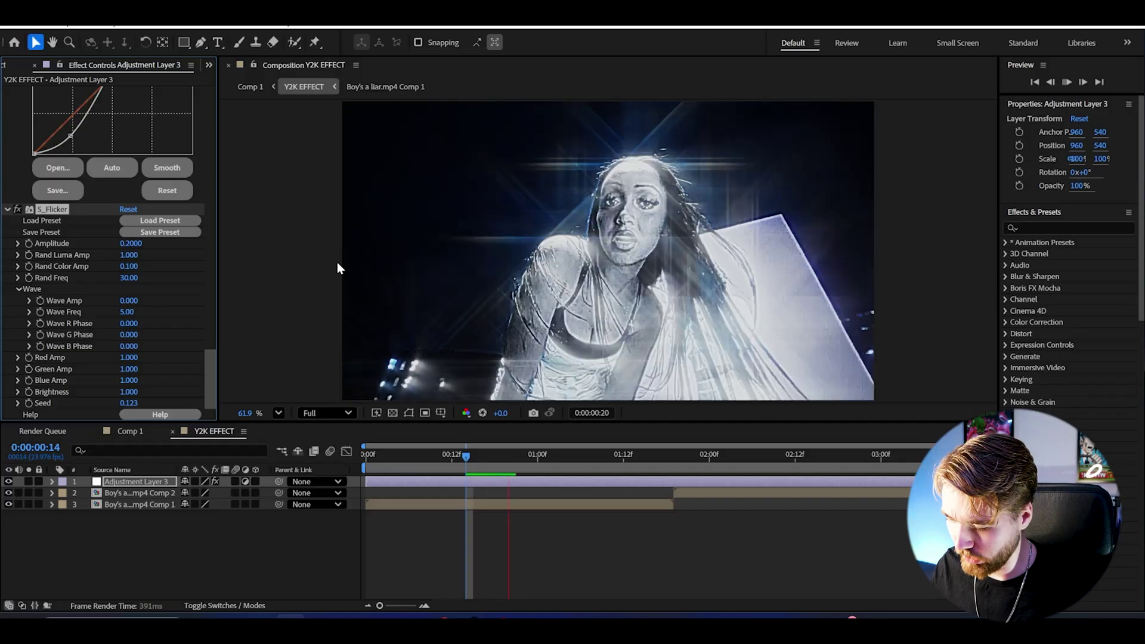
click(470, 460)
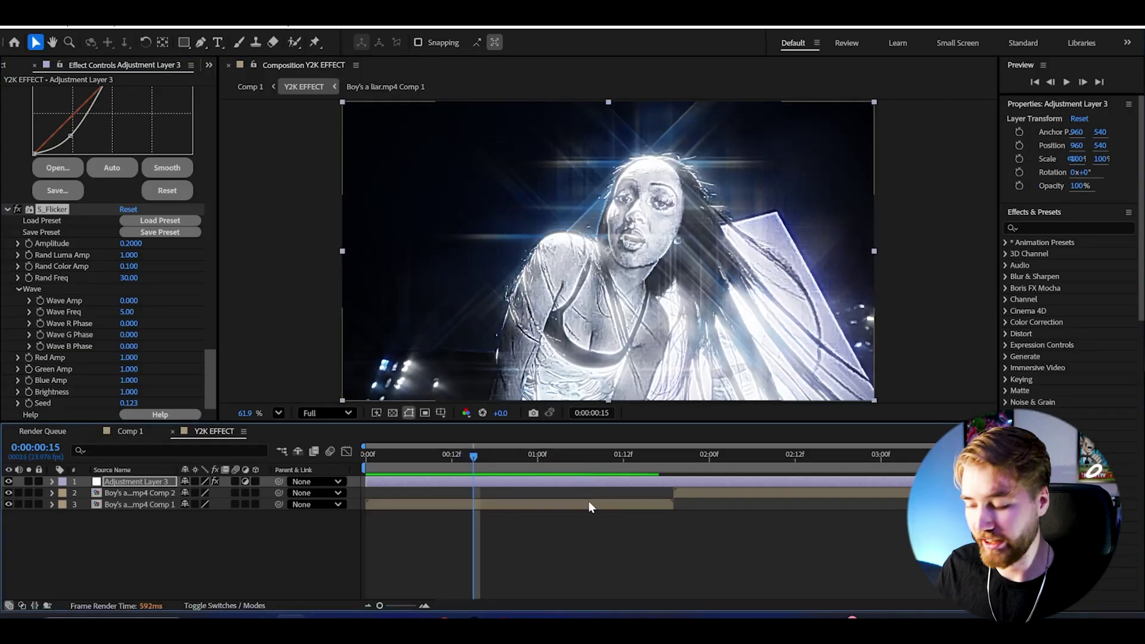
Add another Unsharp Mask with Amount 250 and Radius 2.
key(ctrl+alt+shift+e)
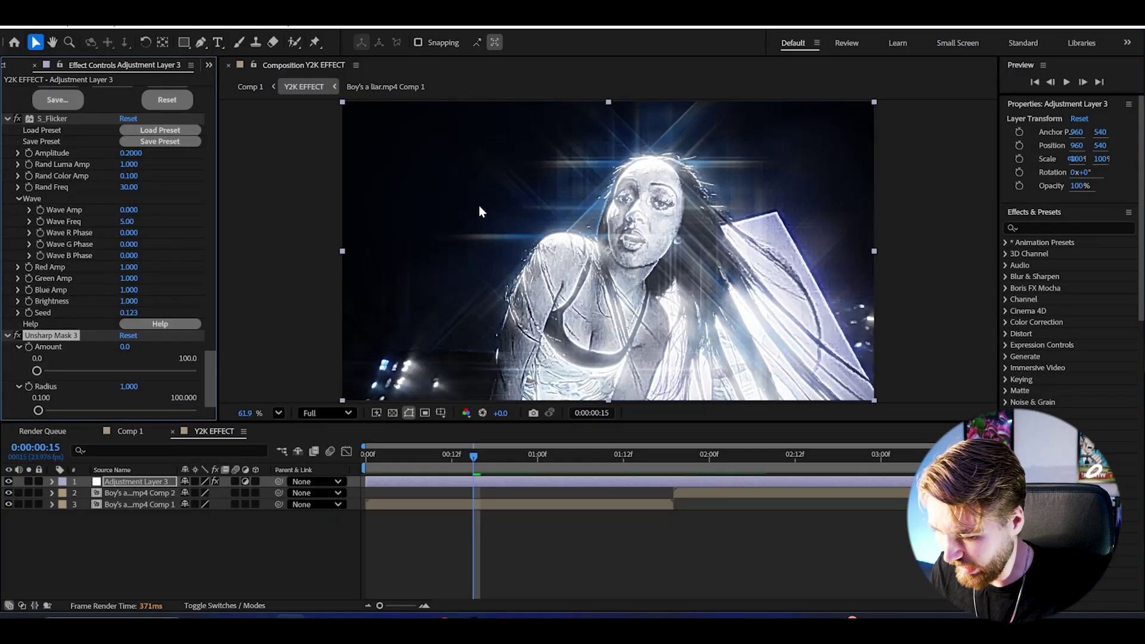
click(124, 346)
text(2)
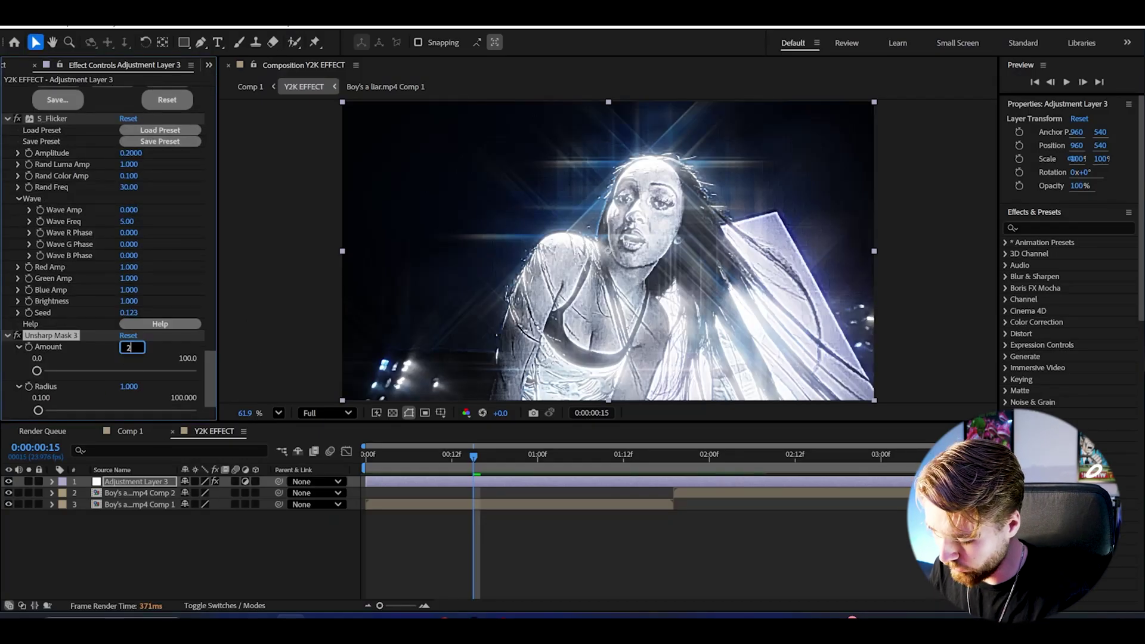
text(50)
key(Return)
click(128, 387)
text(2)
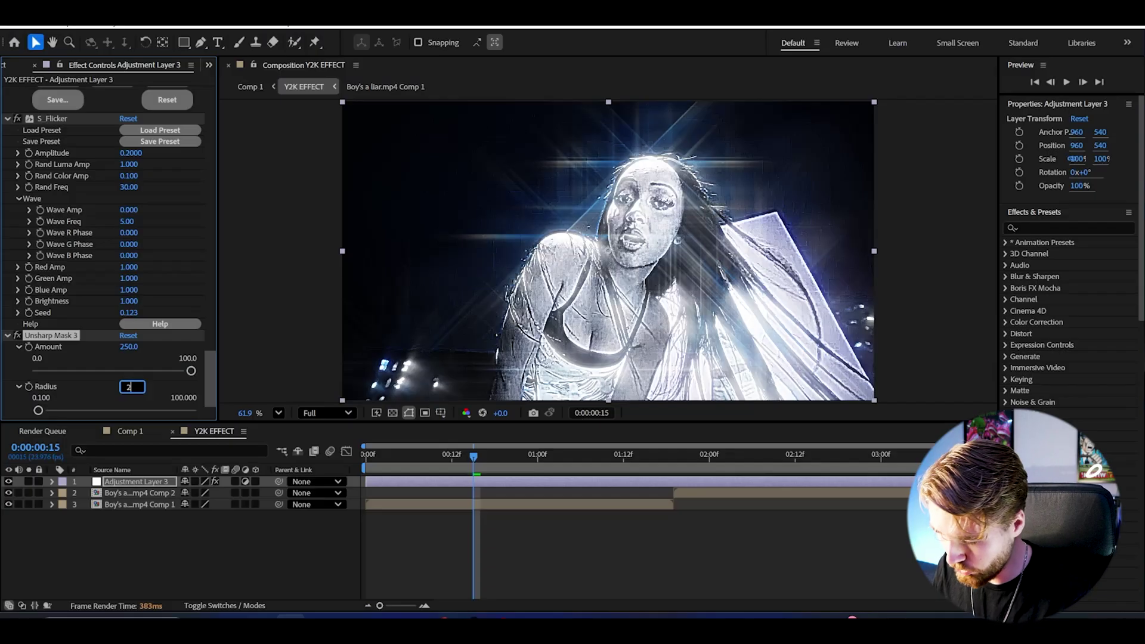
key(Return)
Toggle the new Unsharp Mask off and on repeatedly to compare the sharpening.
click(17, 336)
click(17, 335)
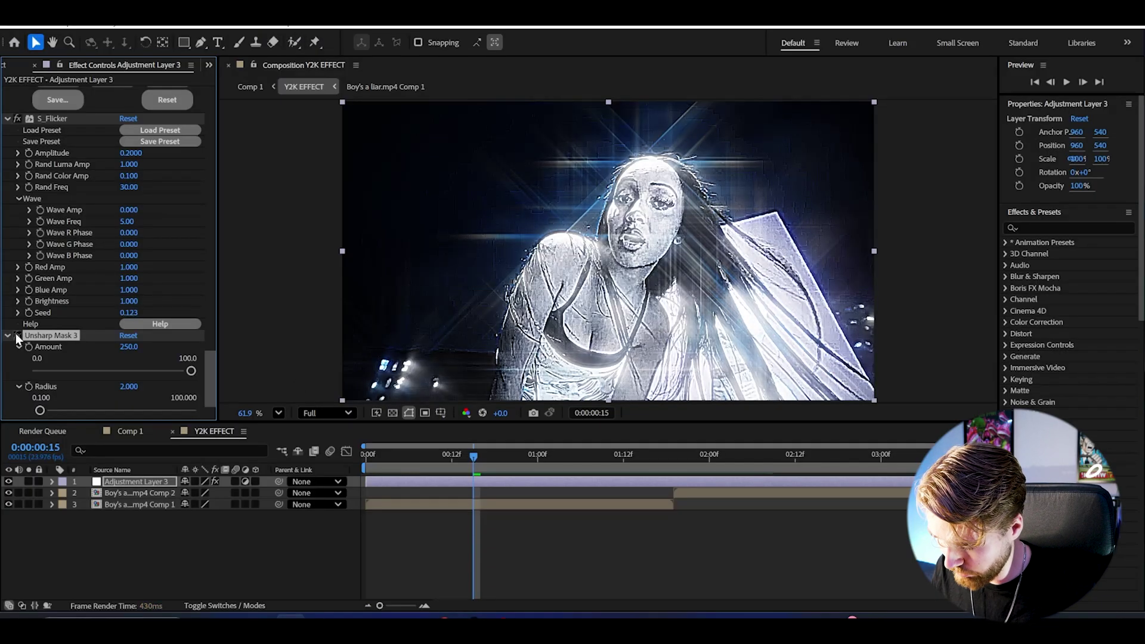
click(18, 336)
click(17, 335)
click(18, 336)
click(17, 335)
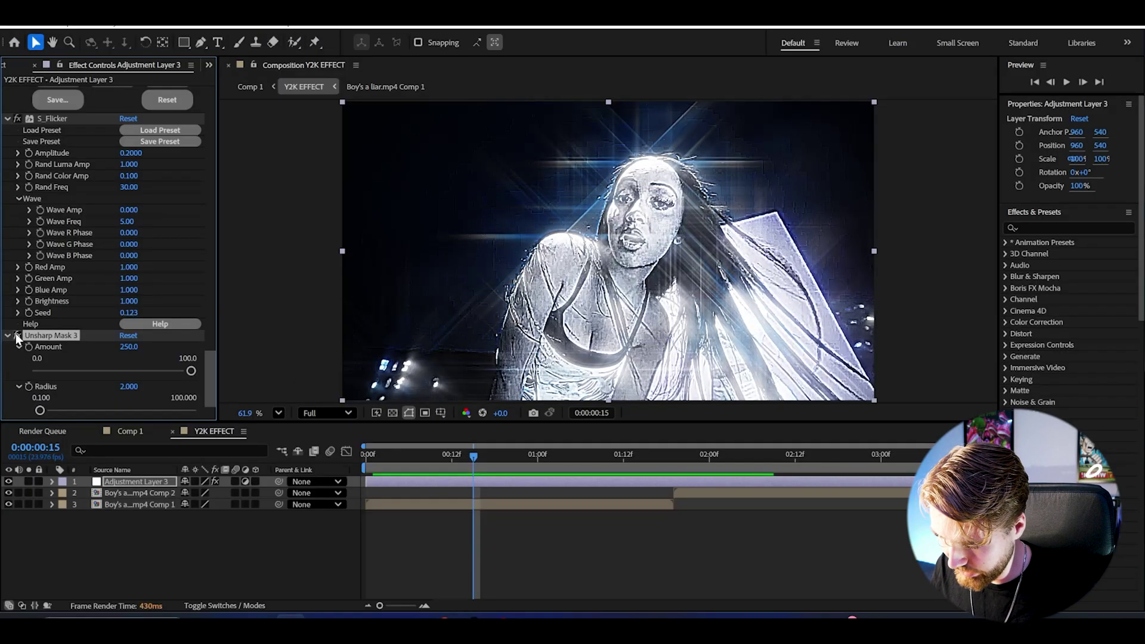
click(17, 336)
click(18, 336)
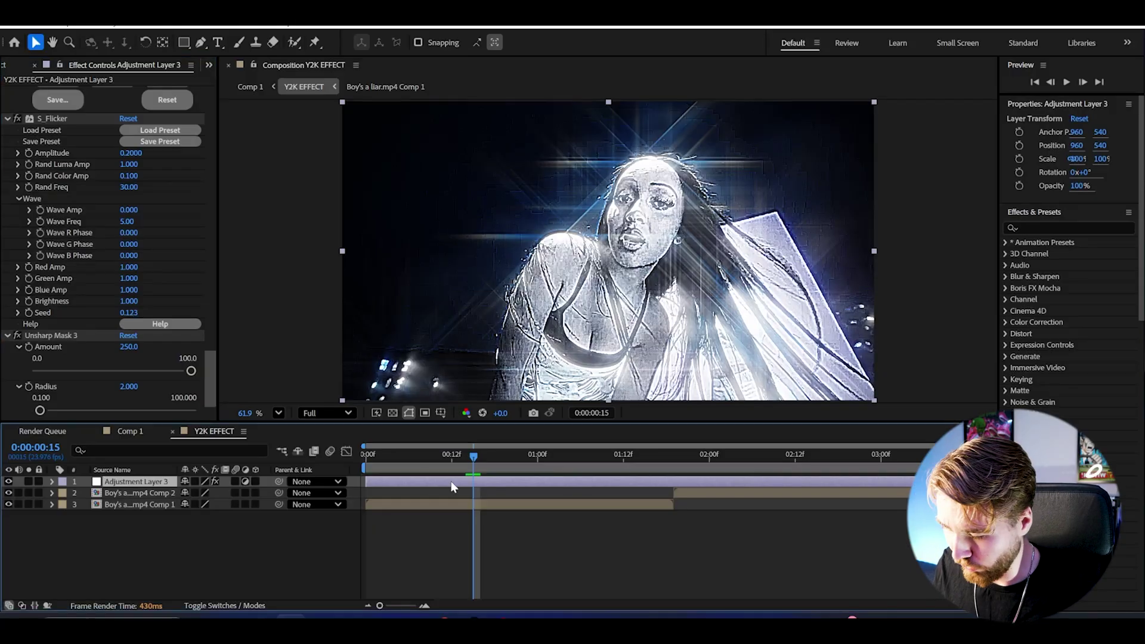
key(ctrl+space)
Apply Fast Box Blur with a Blur Radius of 2.
text(fast)
key(Return)
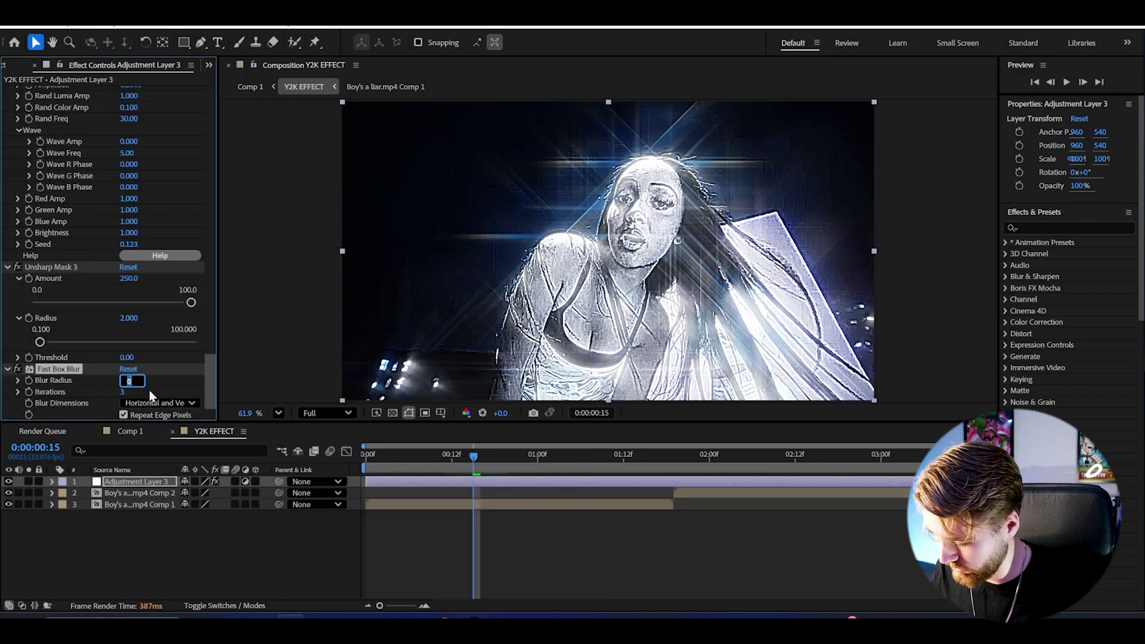
key(Return)
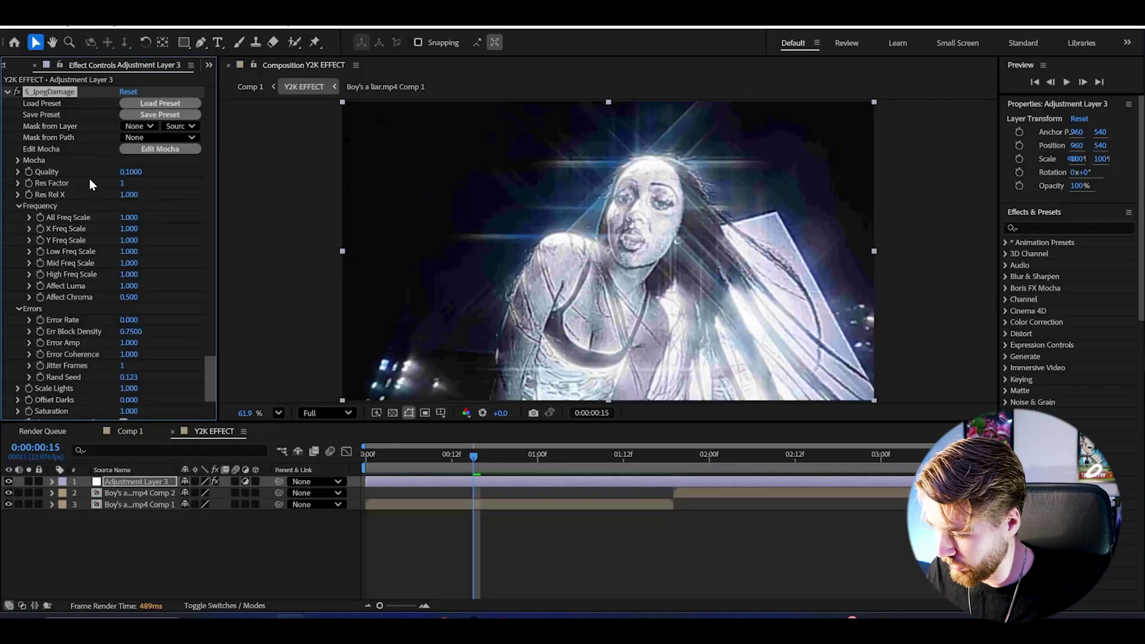
Set S_JpegDamage Quality to 0.15 and Res Factor to 4, then preview from frame 0:00:00:09.
mouse_move(130, 172)
mouse_down()
mouse_move(156, 171)
mouse_move(127, 174)
mouse_up()
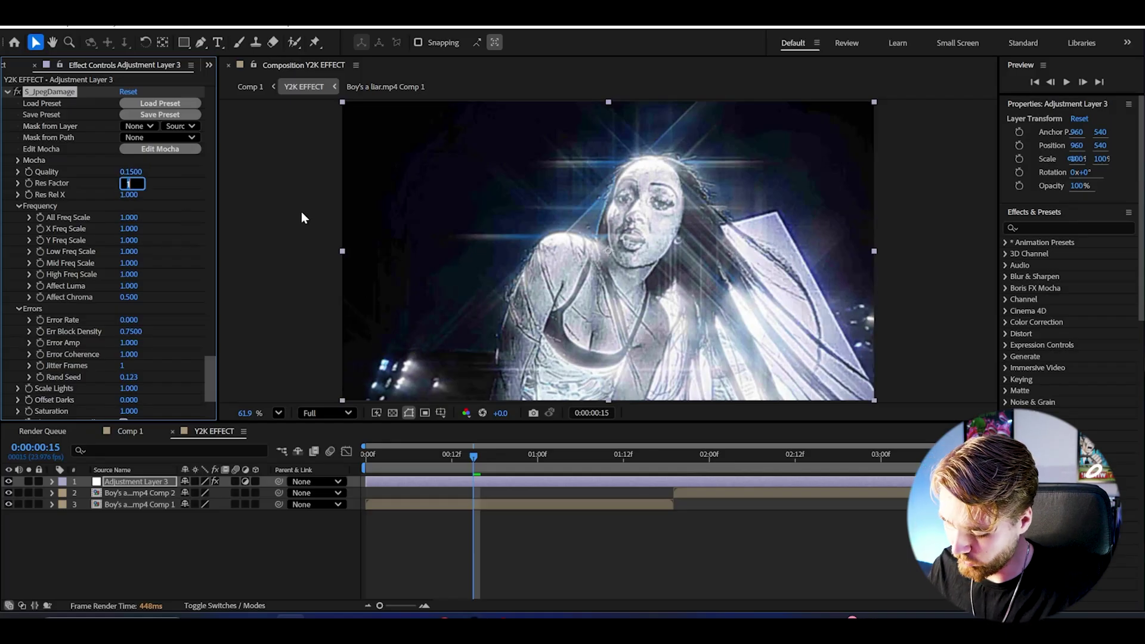
text(4)
key(Return)
click(429, 457)
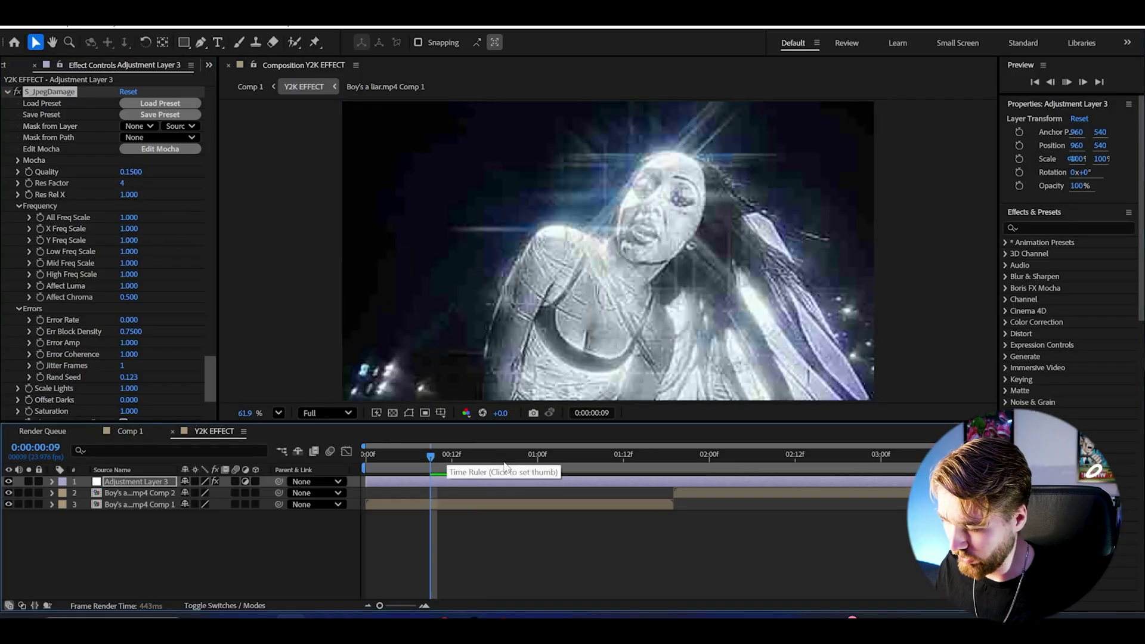
key(space)
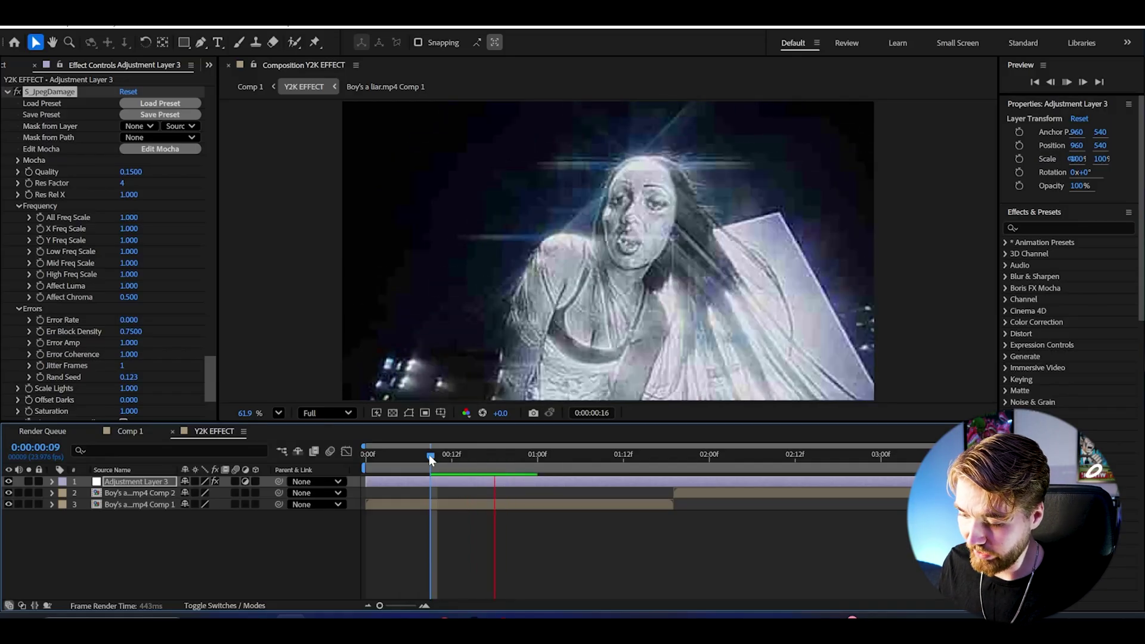
key(space)
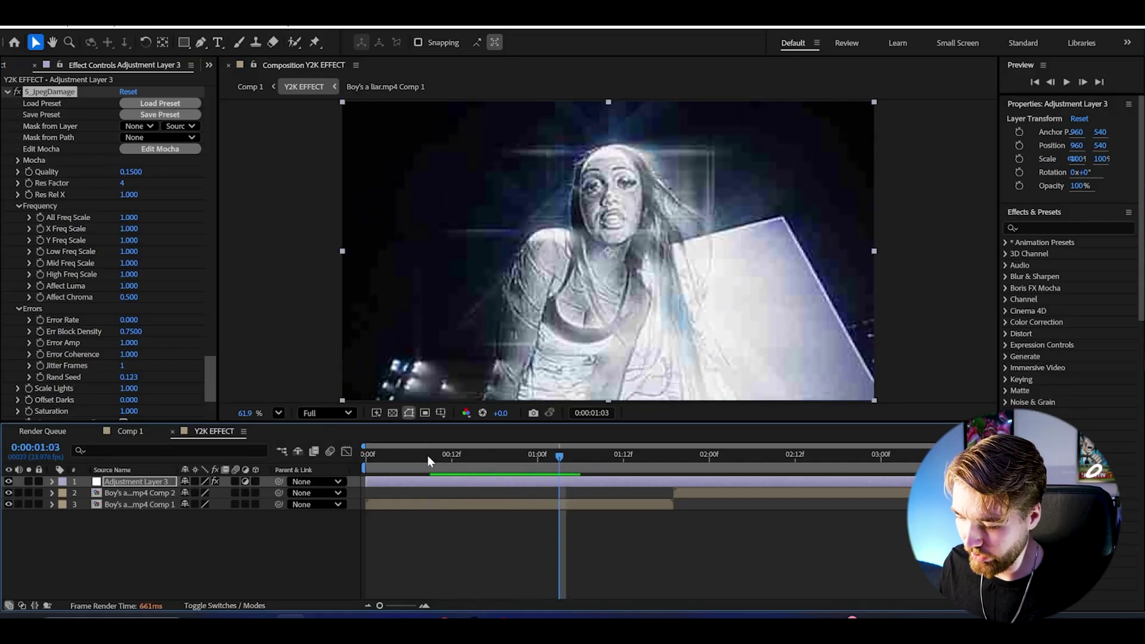
click(428, 456)
key(space)
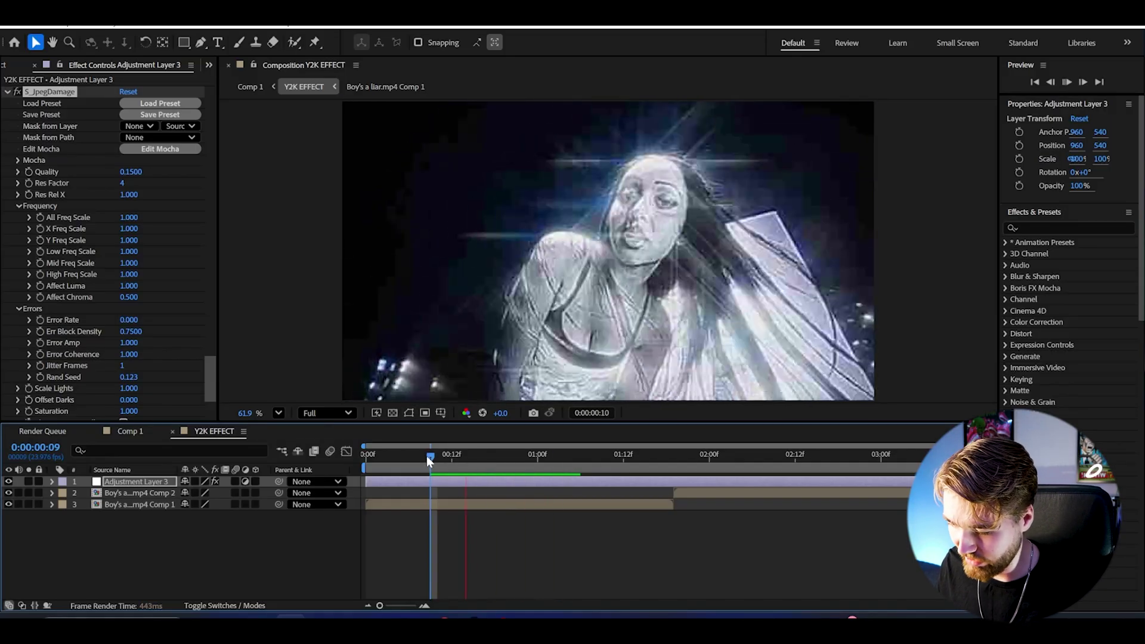
key(space)
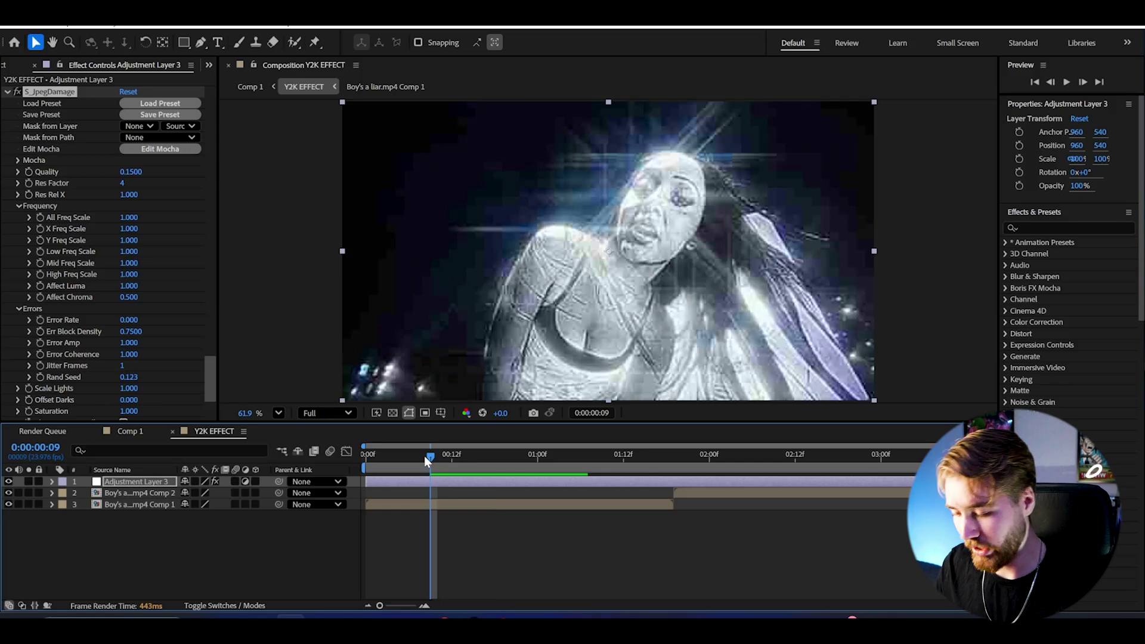
Add a Fast Box Blur with a blur radius of 1.5.
key(ctrl+space)
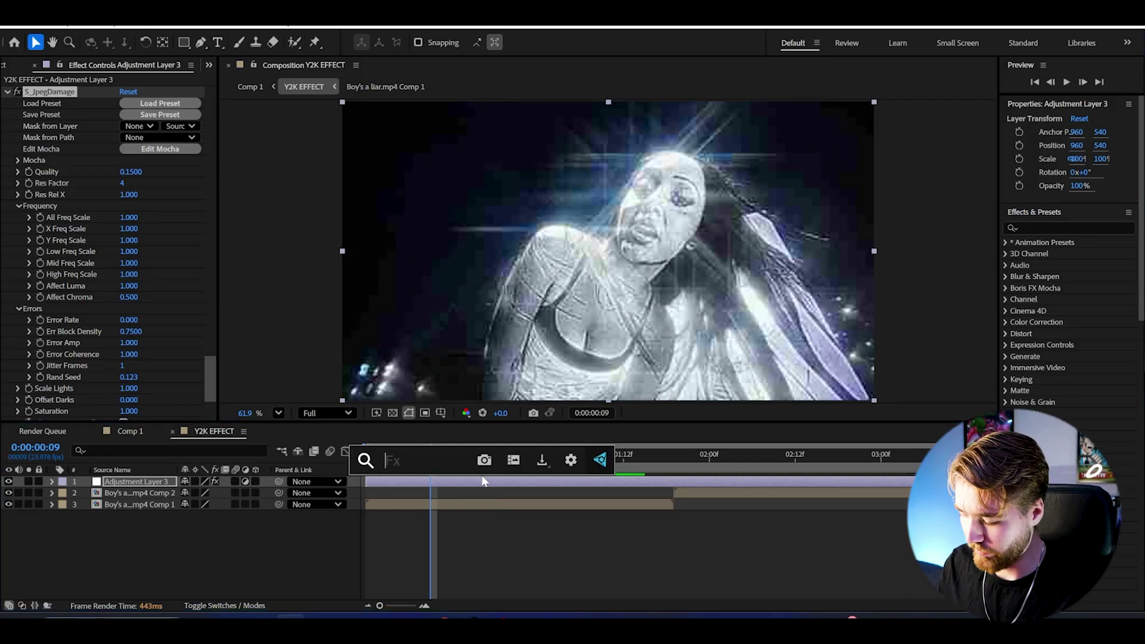
text(fast)
key(Return)
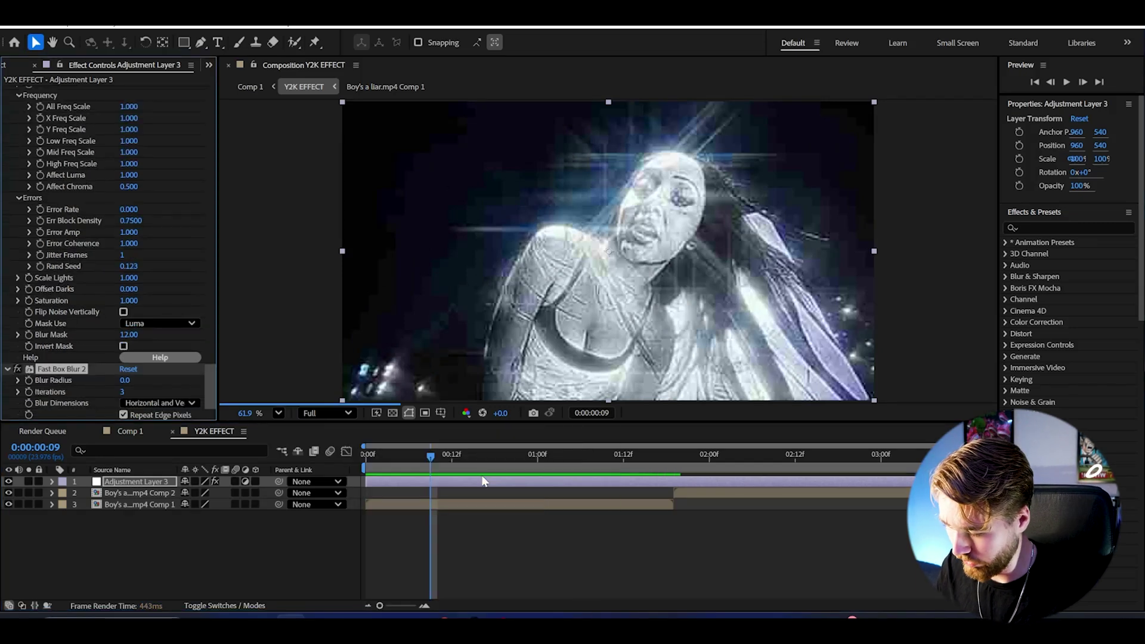
click(130, 380)
text(1.5)
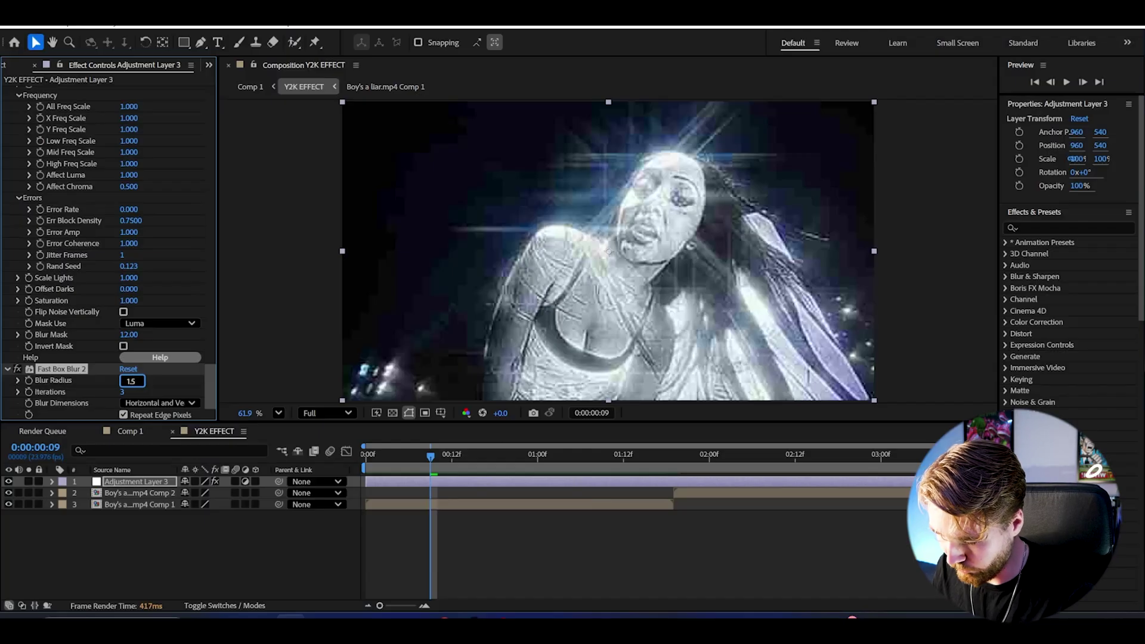
key(Return)
click(509, 458)
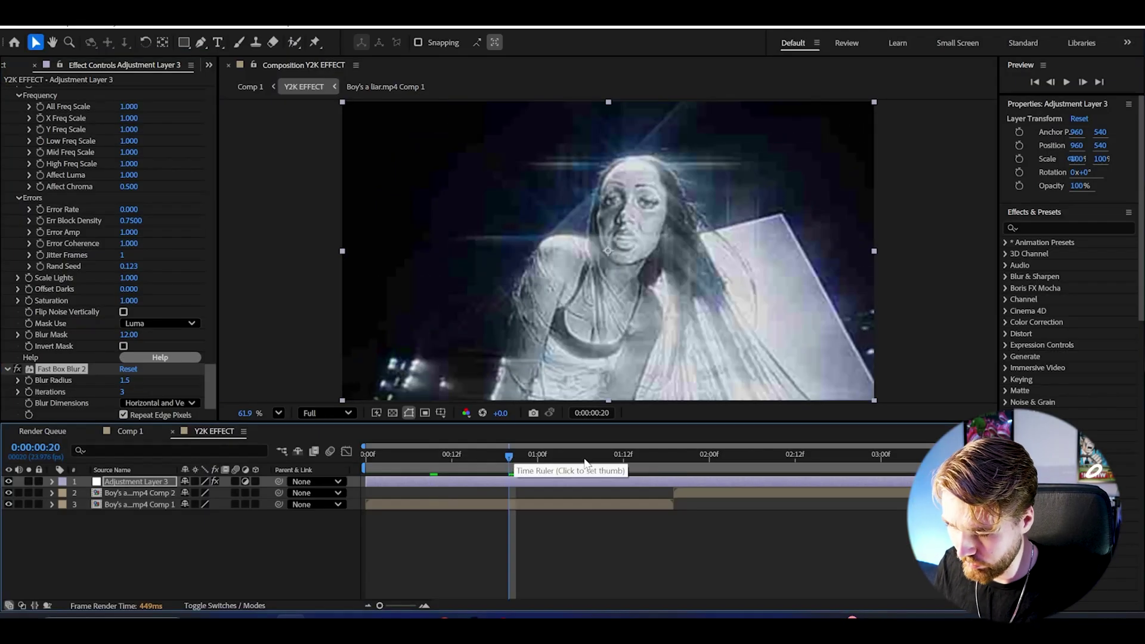
Add an Unsharp Mask with Amount 150 and Radius 2, then preview the clip.
key(ctrl+space)
text(unsh)
key(Return)
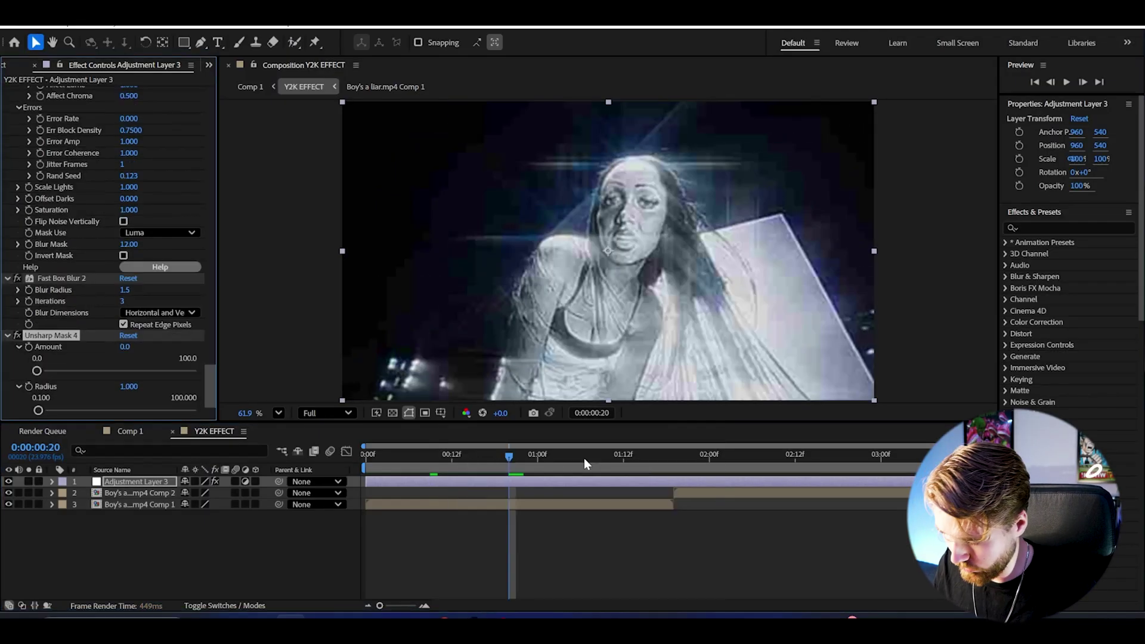
click(131, 352)
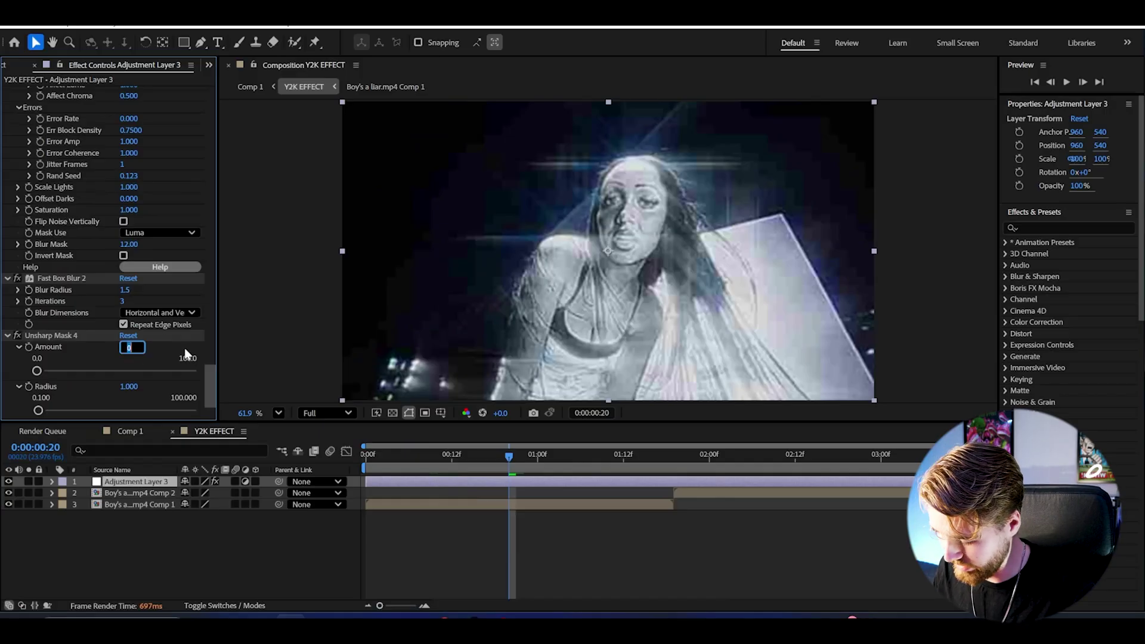
text(100)
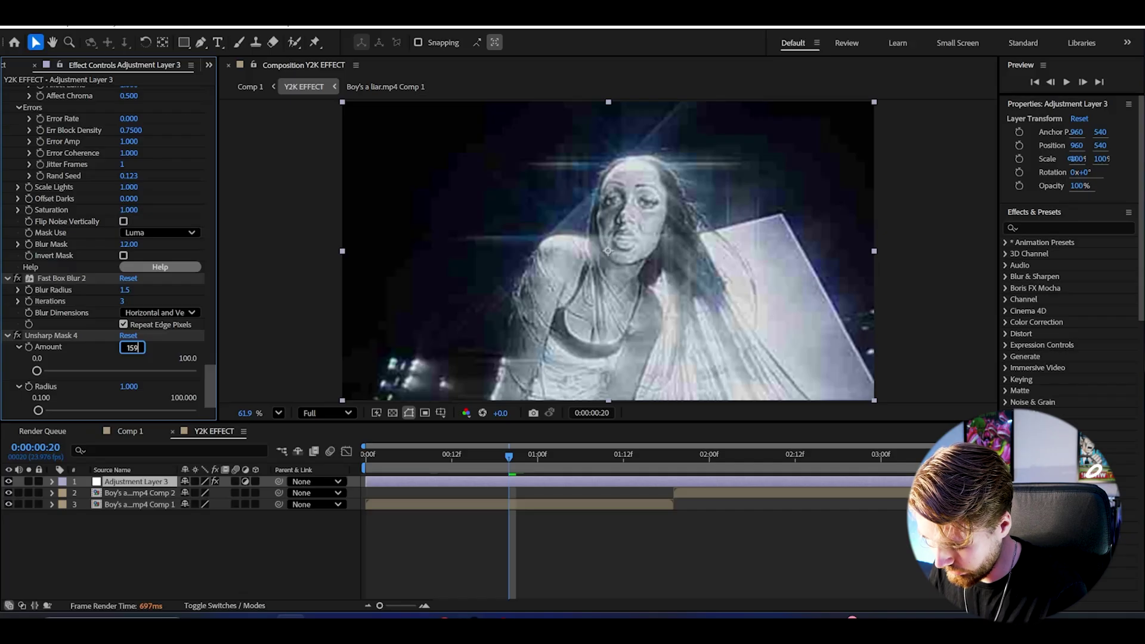
text(2)
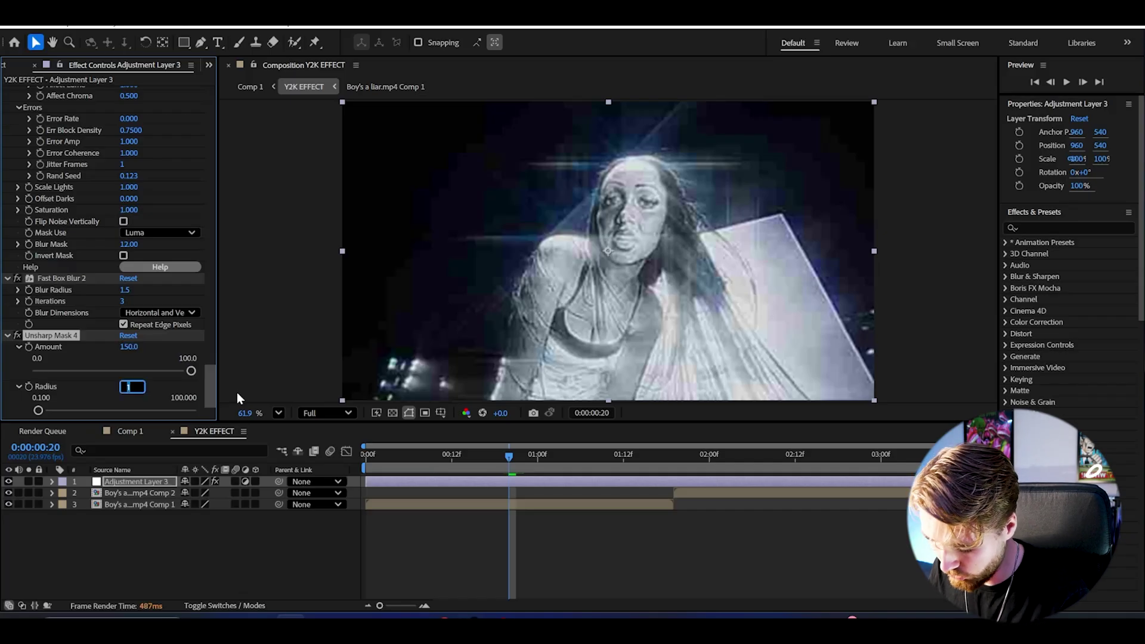
key(Return)
key(space)
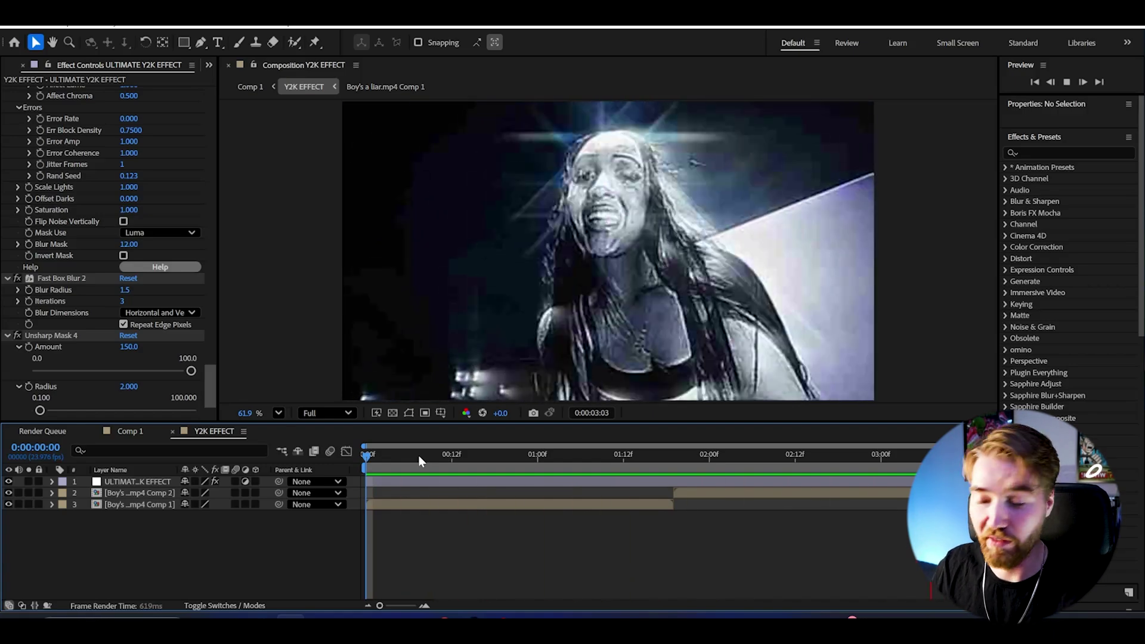
Stop the preview playback and return to the start of the clip.
key(space)
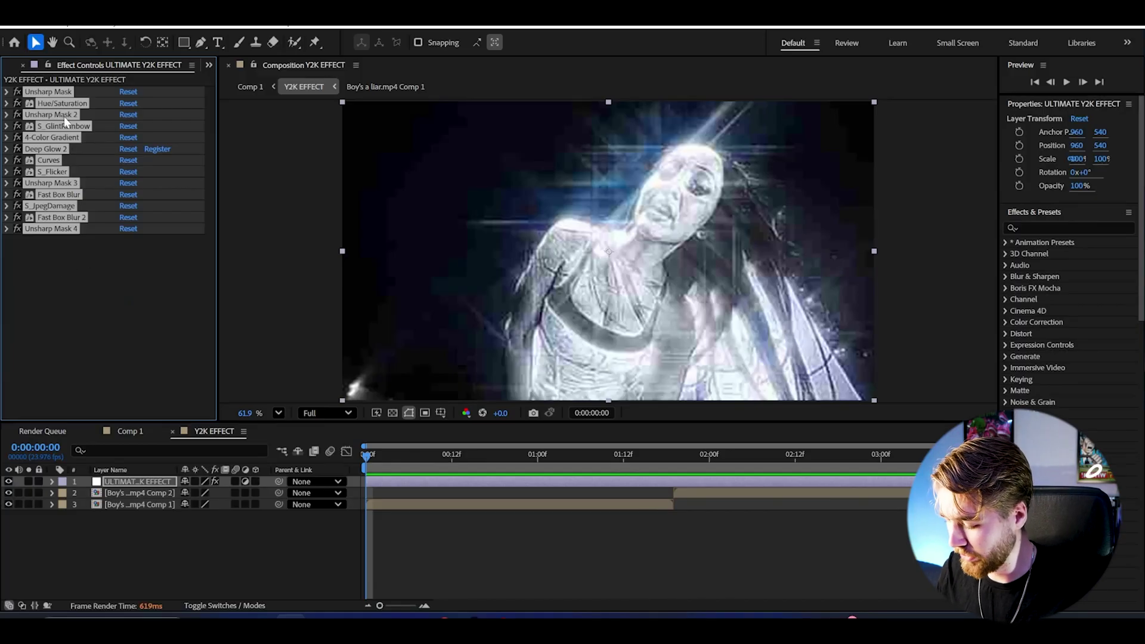
Save the selected 13-effect stack as the ULTIMATE Y2K EFFECT animation preset.
click(170, 27)
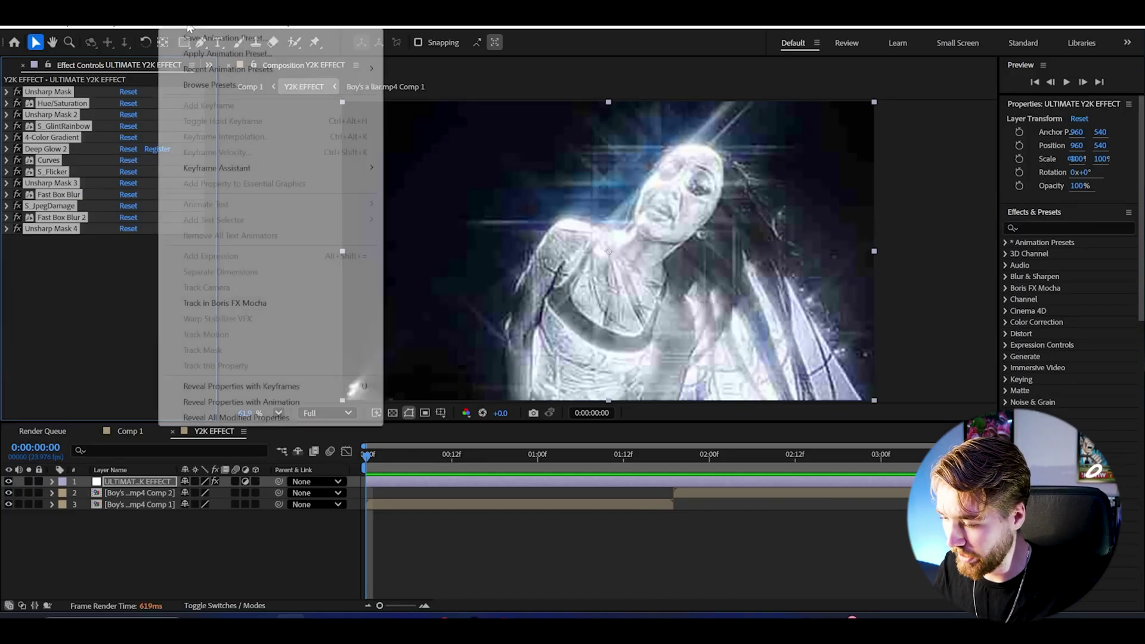
click(198, 30)
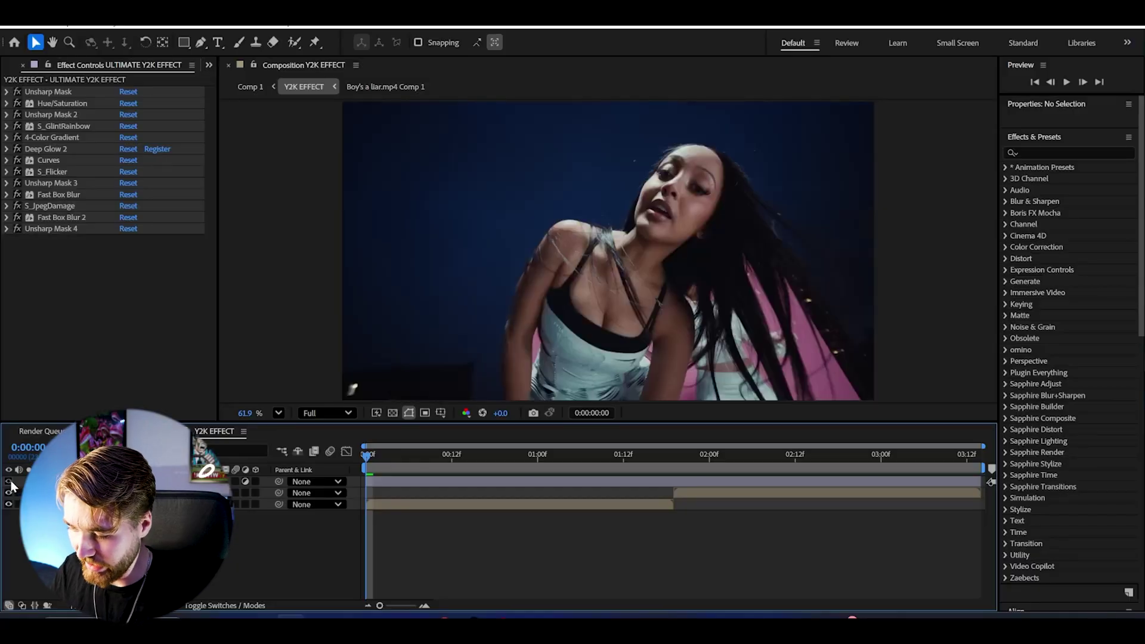
Add Adjustment Layer 4 and browse to User Presets > FUSION PRESETS > Y2K FUSIONS.
key(ctrl+alt+y)
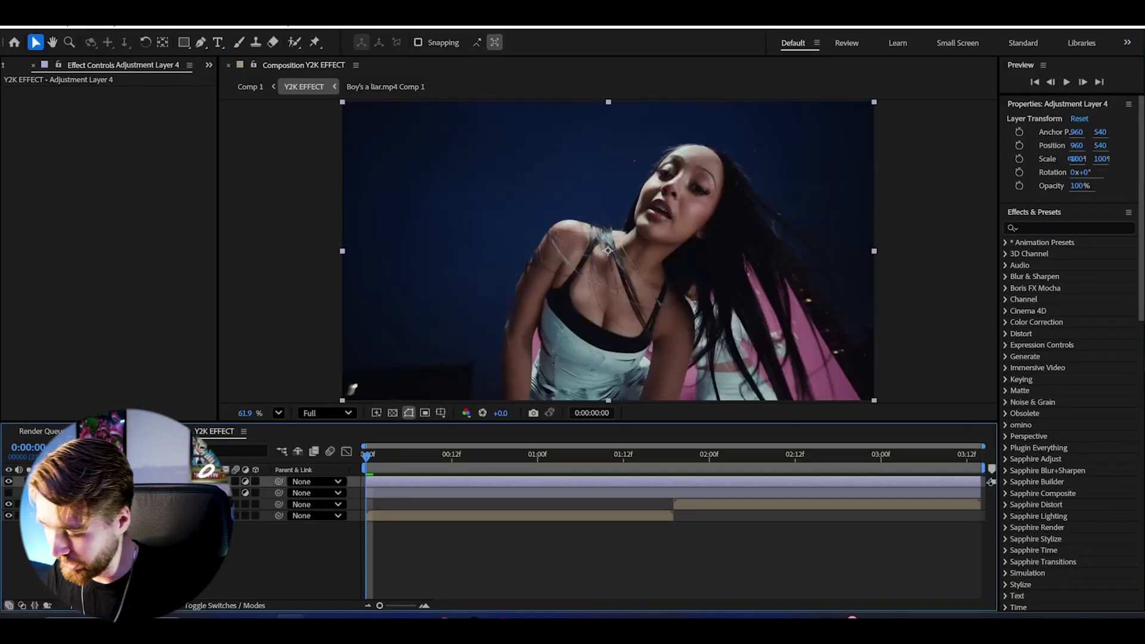
click(1006, 242)
click(1018, 266)
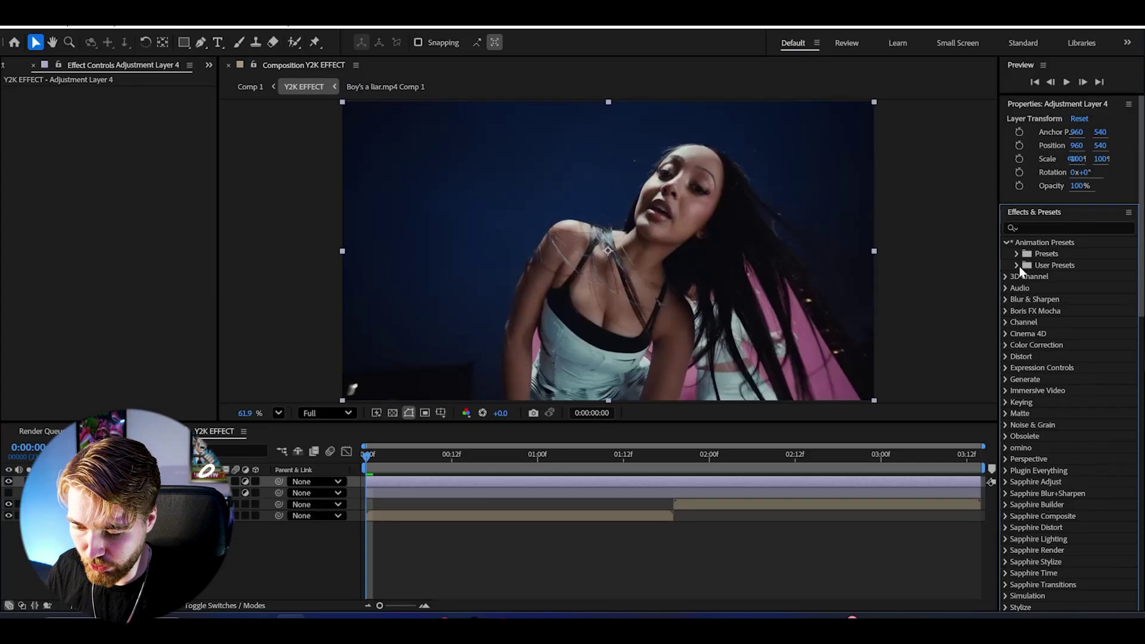
click(1027, 470)
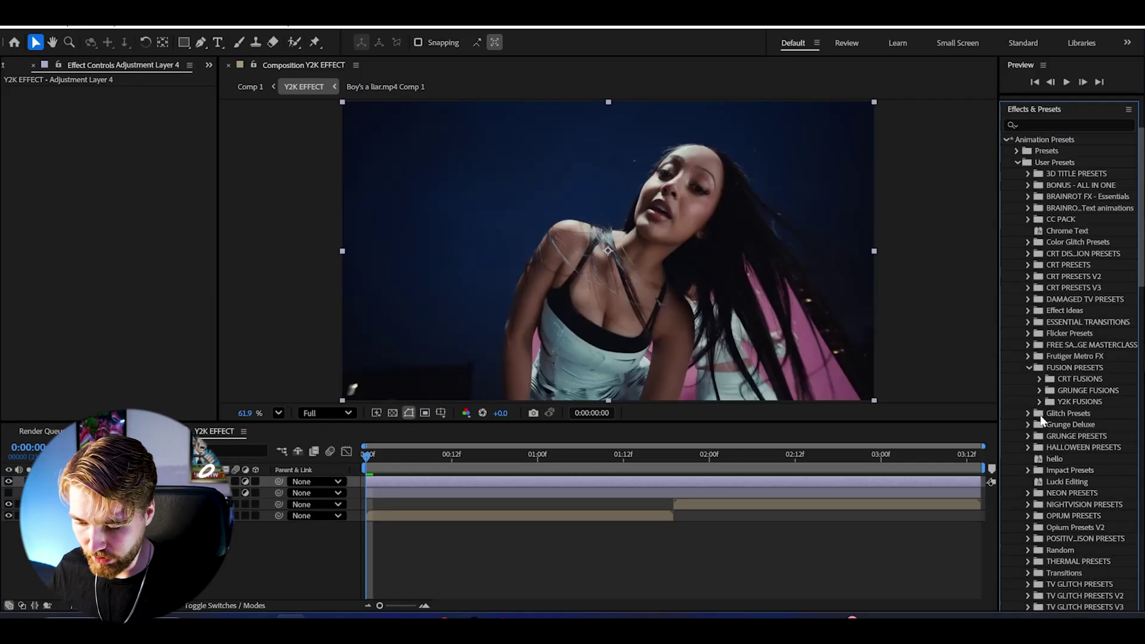
click(1039, 403)
scroll(1073, 418, down, 1)
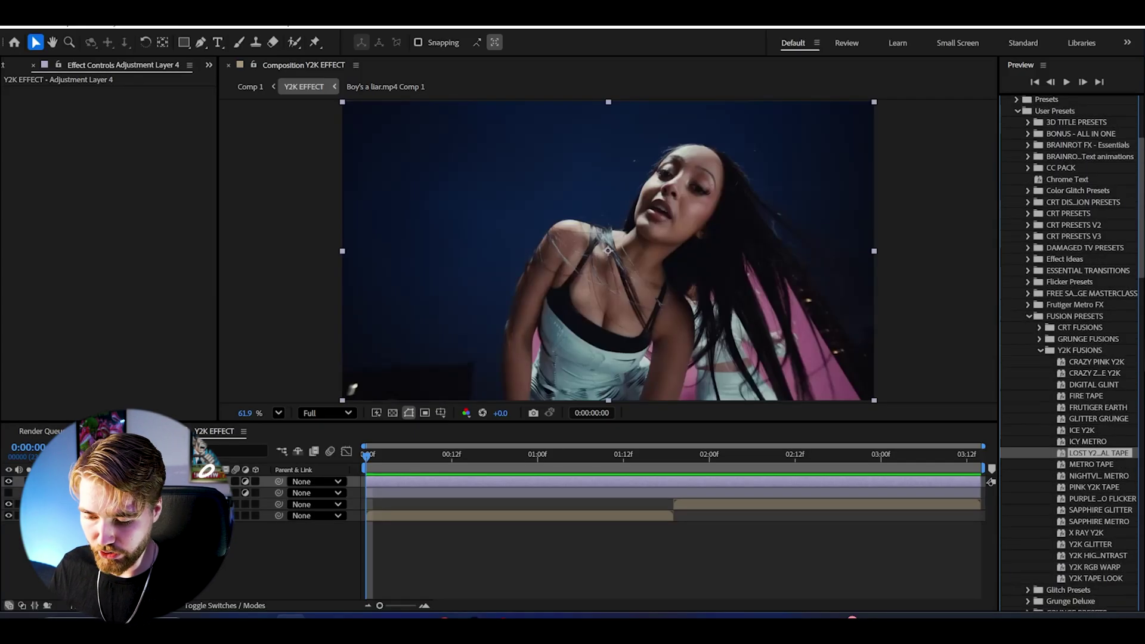
Apply METRO TAPE to Adjustment Layer 4, preview the monochrome glitch look, then hide it.
drag(1082, 467, 1080, 464)
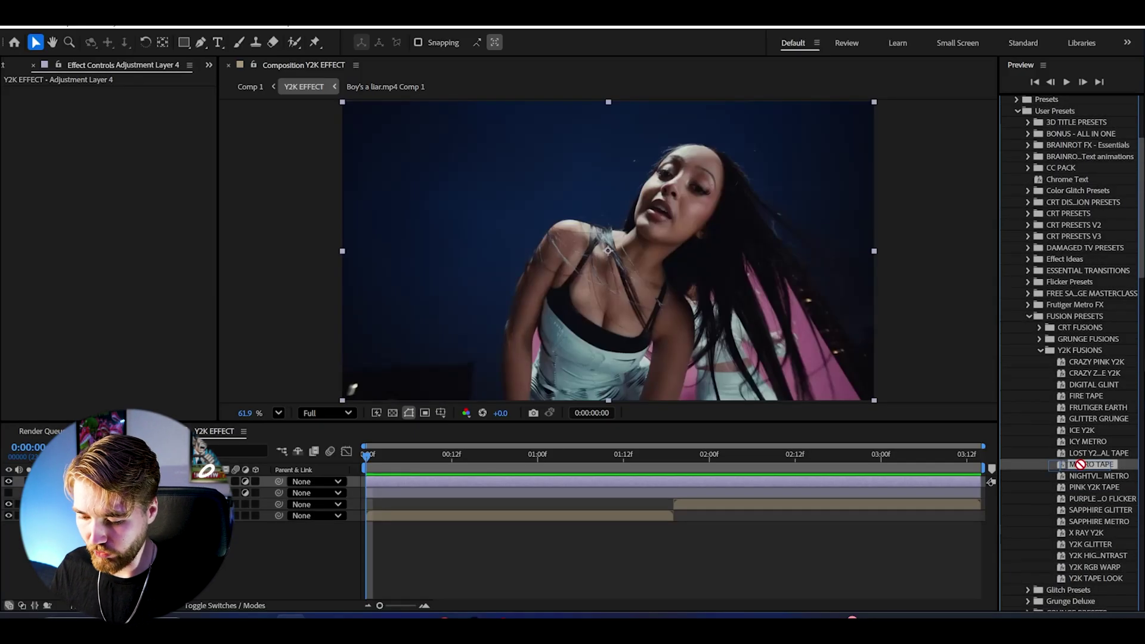
drag(974, 444, 972, 481)
key(space)
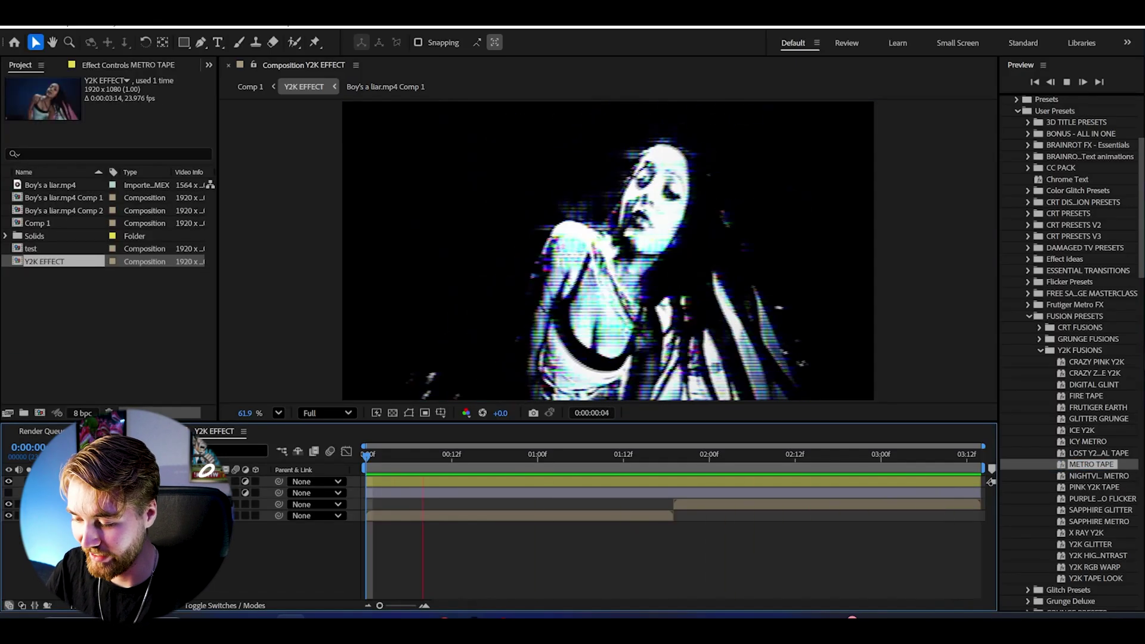
click(8, 481)
Add Adjustment Layer 5 and apply the LOST Y2K SIGNAL TAPE preset to it.
key(ctrl+alt+y)
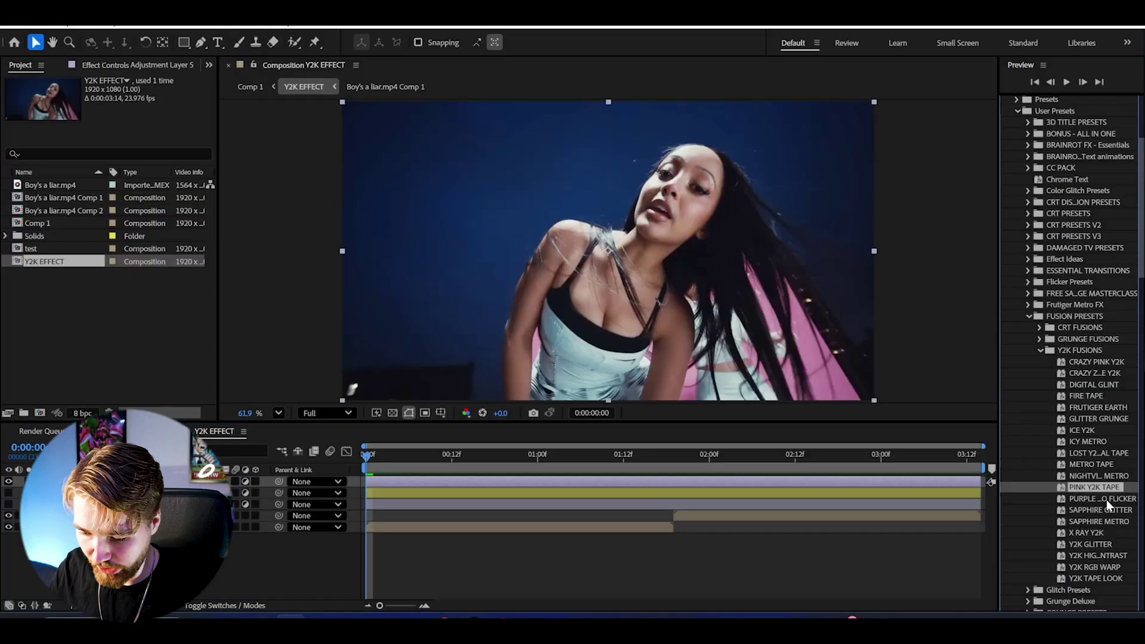
click(1094, 453)
drag(1053, 452, 256, 481)
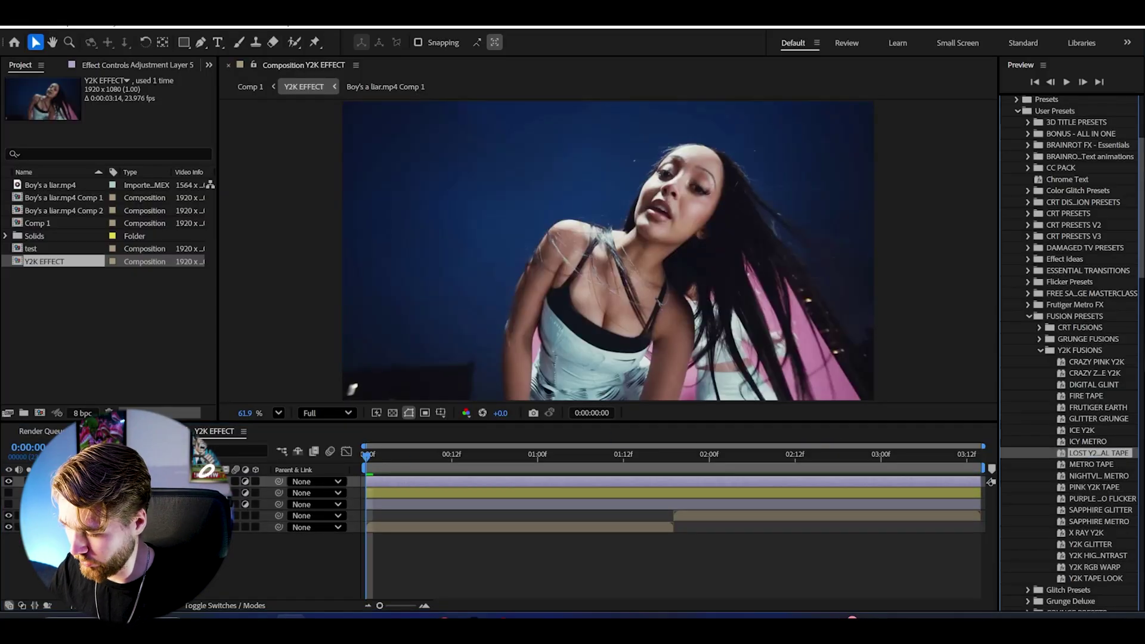
Preview the Lost Signal look, hide Adjustment Layer 5, and add Adjustment Layer 6.
key(space)
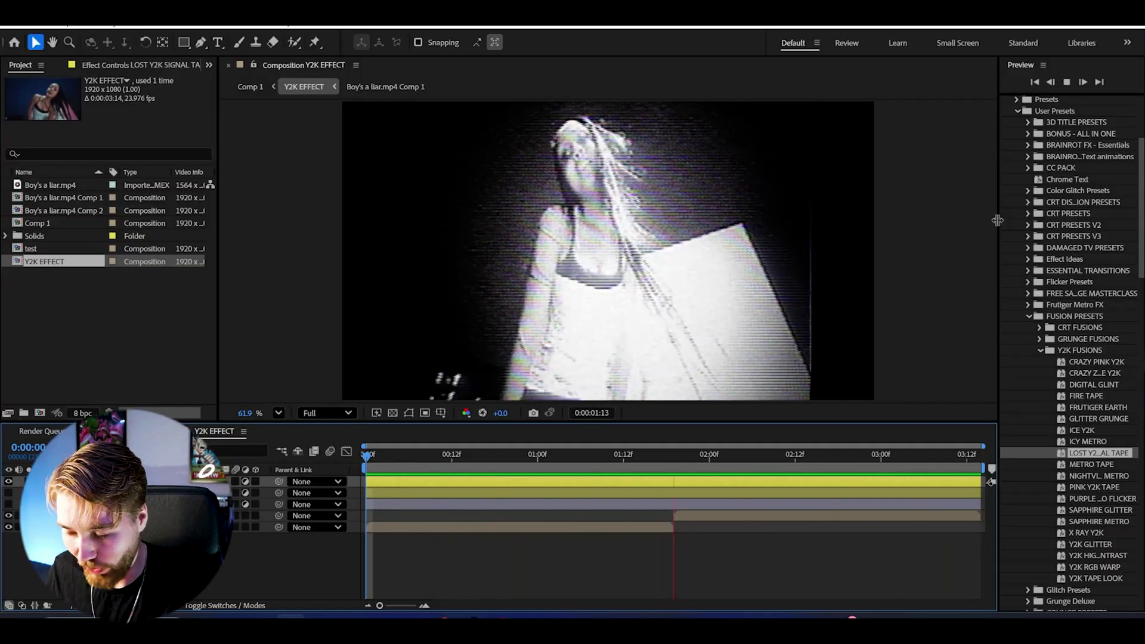
click(8, 481)
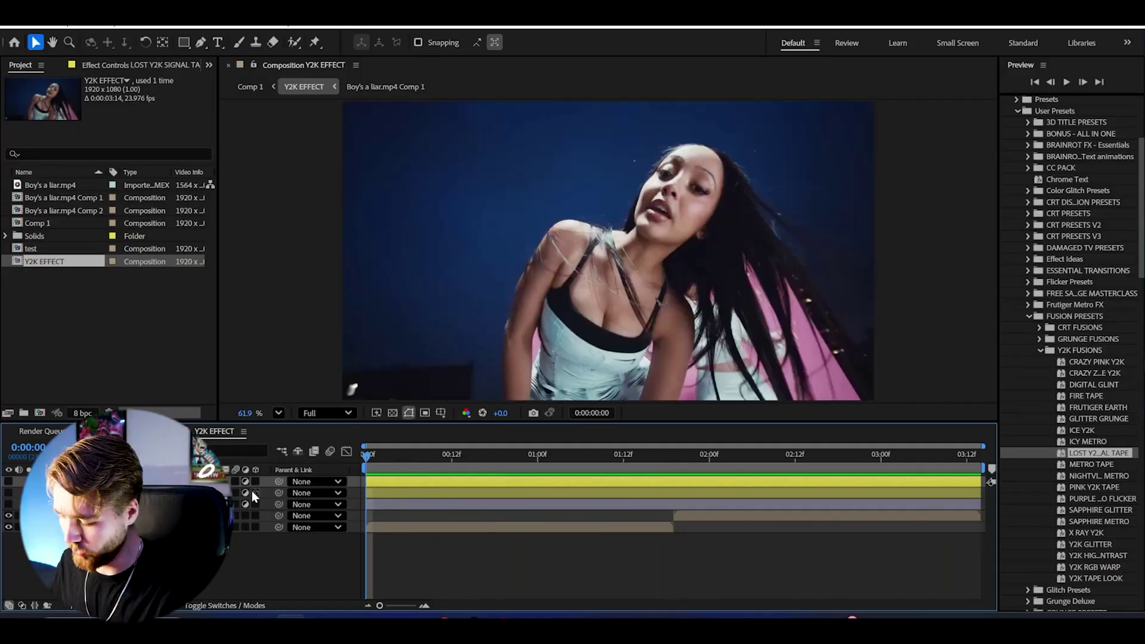
key(ctrl+alt+y)
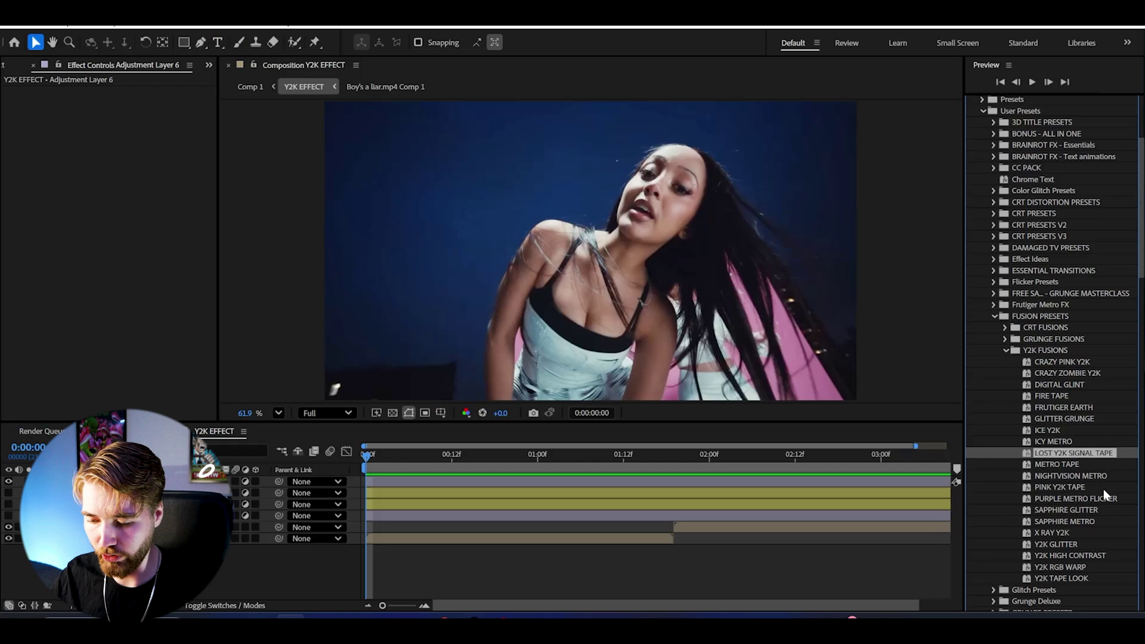
Drag FIRE TAPE from Y2K FUSIONS onto Adjustment Layer 6 and preview the red burnt-tape look.
click(1061, 396)
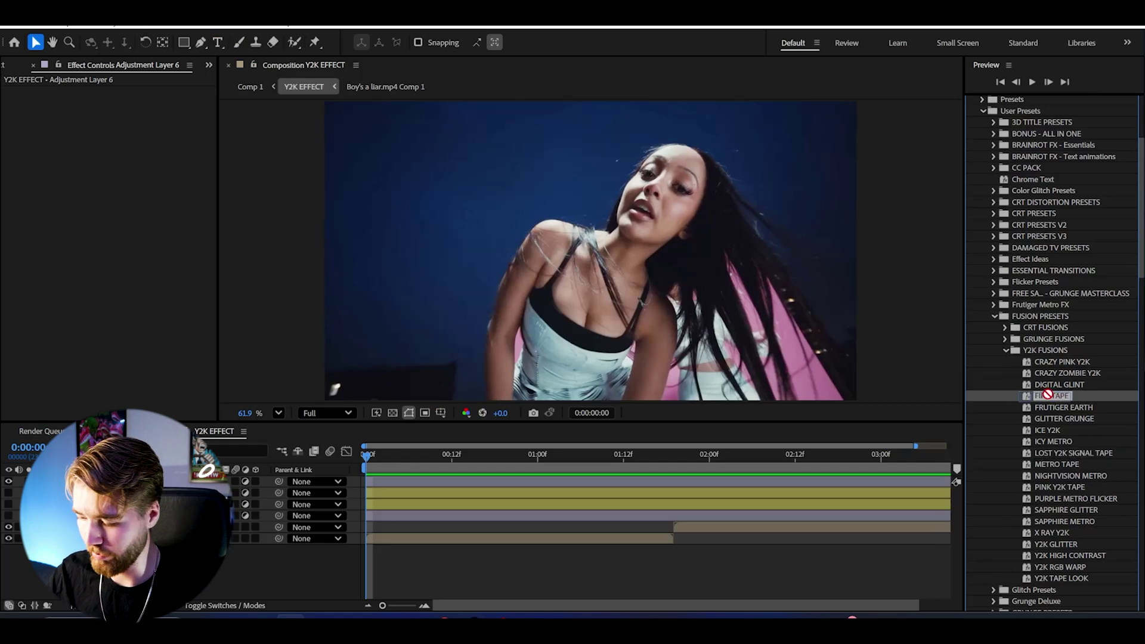
drag(1048, 394, 655, 482)
key(space)
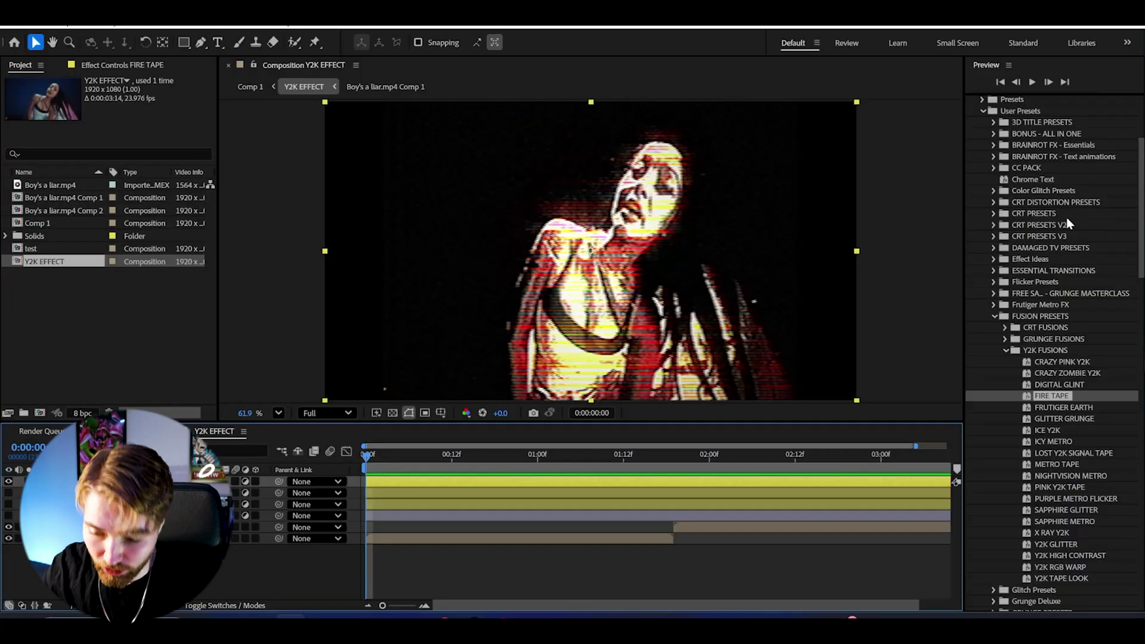
Open GRUNGE FUSIONS and CRT FUSIONS in Effects & Presets and scroll through their presets.
scroll(1067, 410, down, 3)
scroll(1067, 410, up, 3)
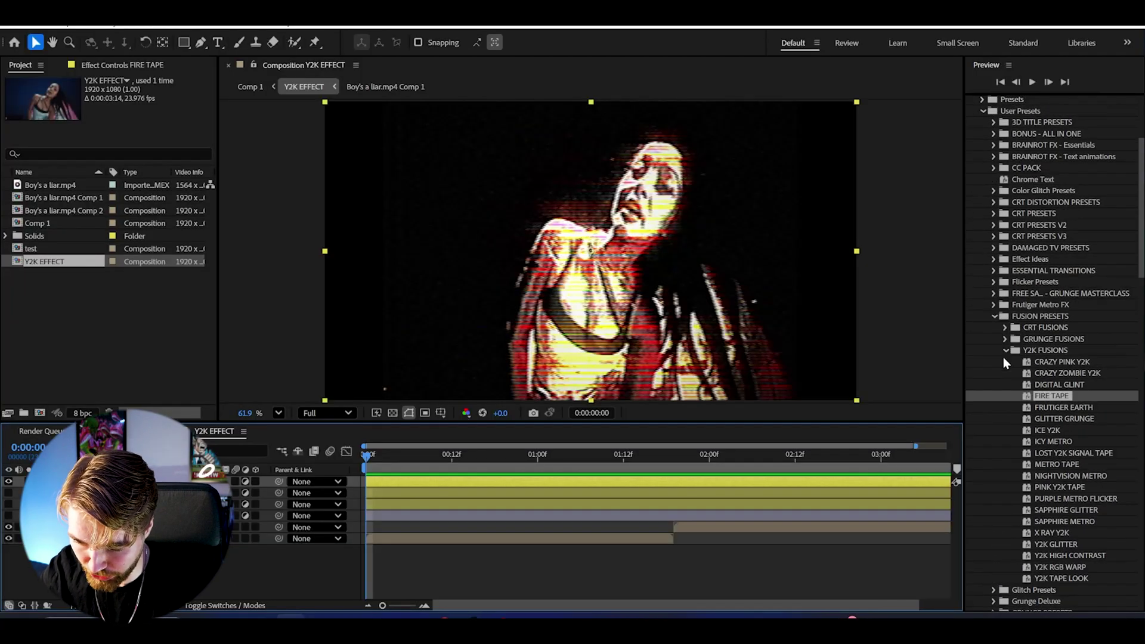
click(1004, 339)
scroll(1083, 407, down, 2)
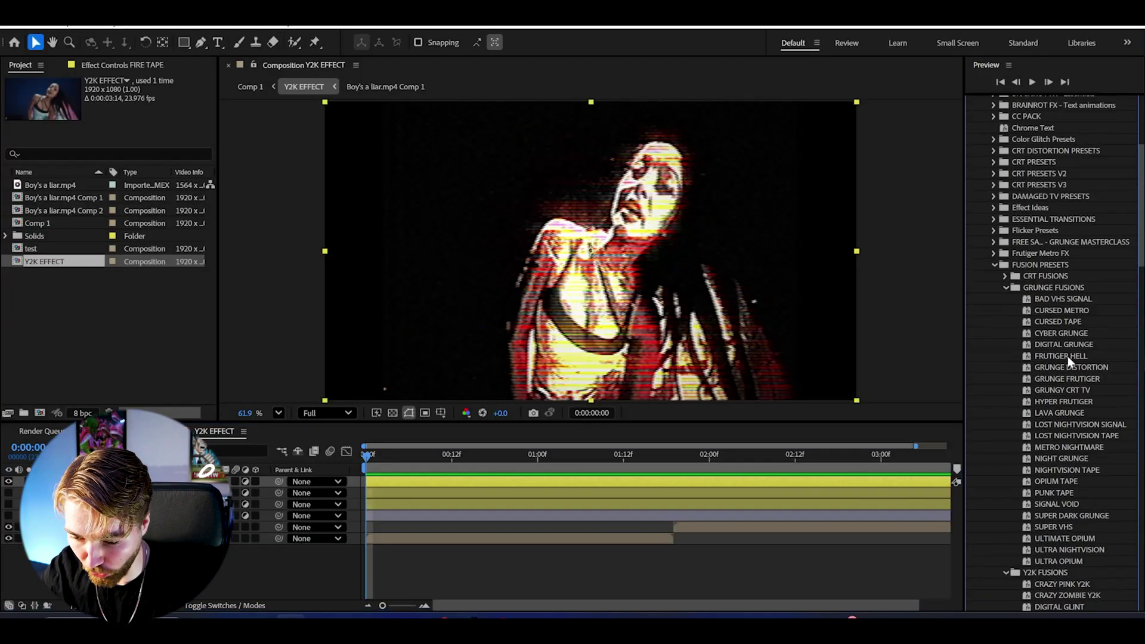
click(1004, 277)
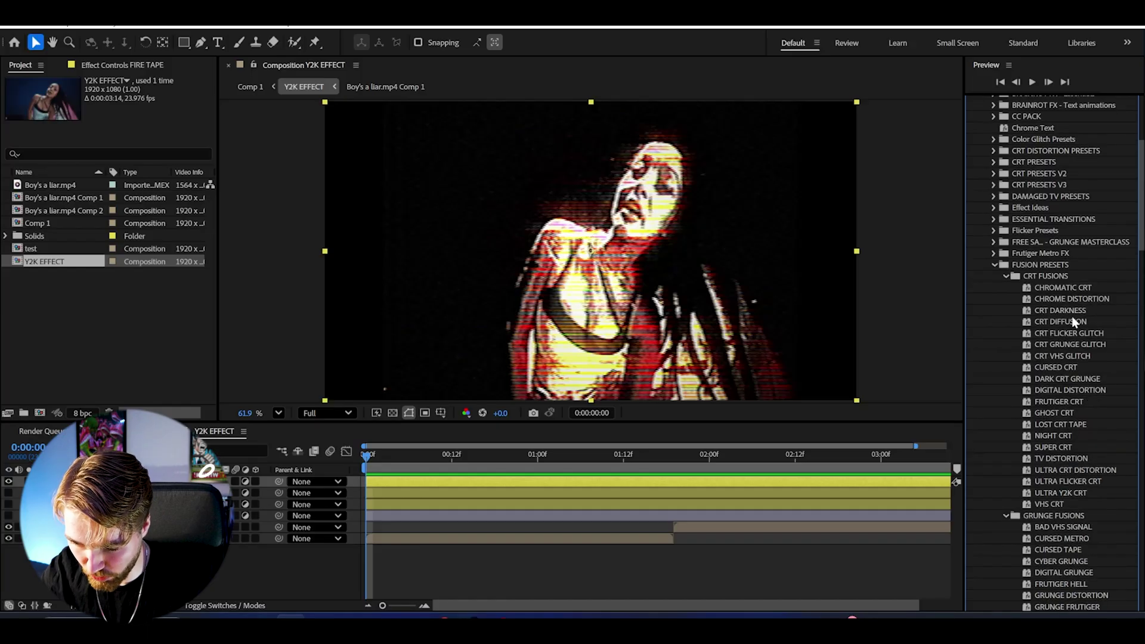
scroll(1077, 311, down, 2)
scroll(1073, 483, down, 12)
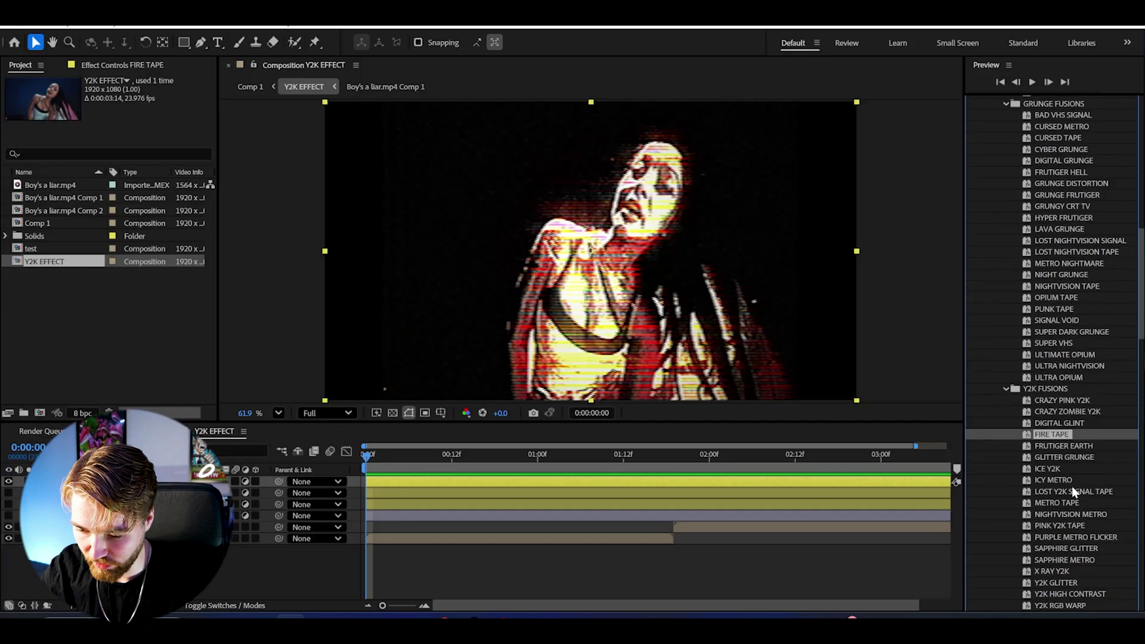